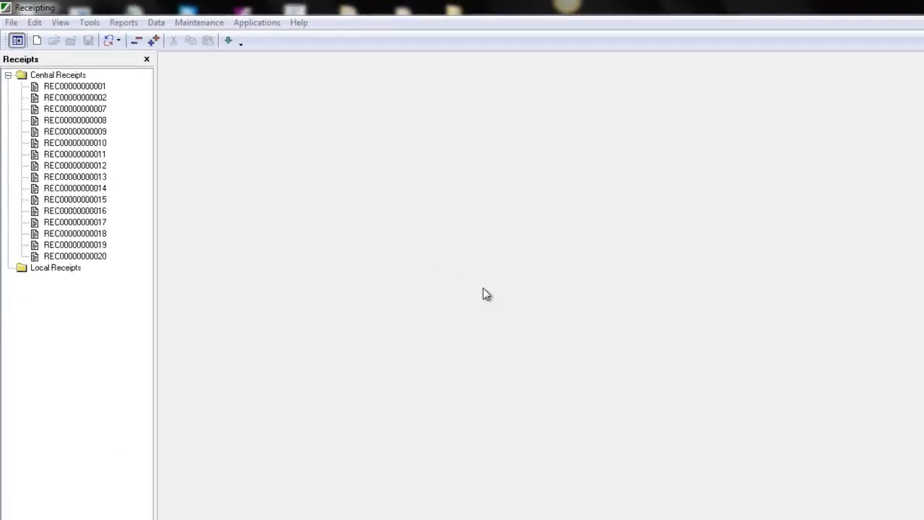
Step: Look over the Change Business Unit choices under File and close them unchanged
click(21, 36)
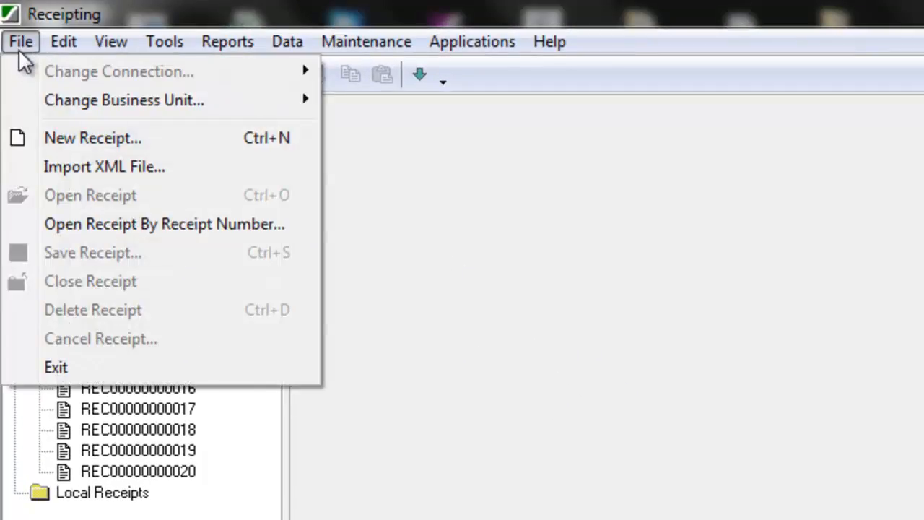
mouse_move(65, 106)
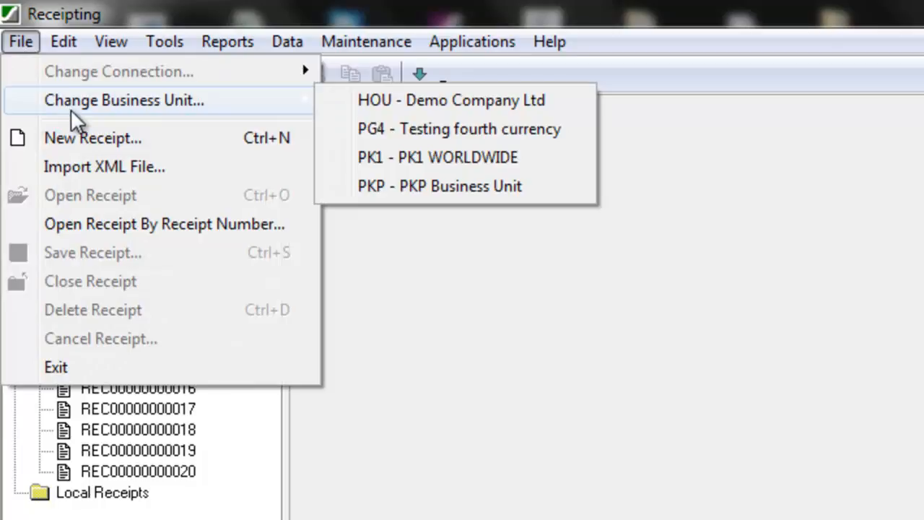
click(916, 389)
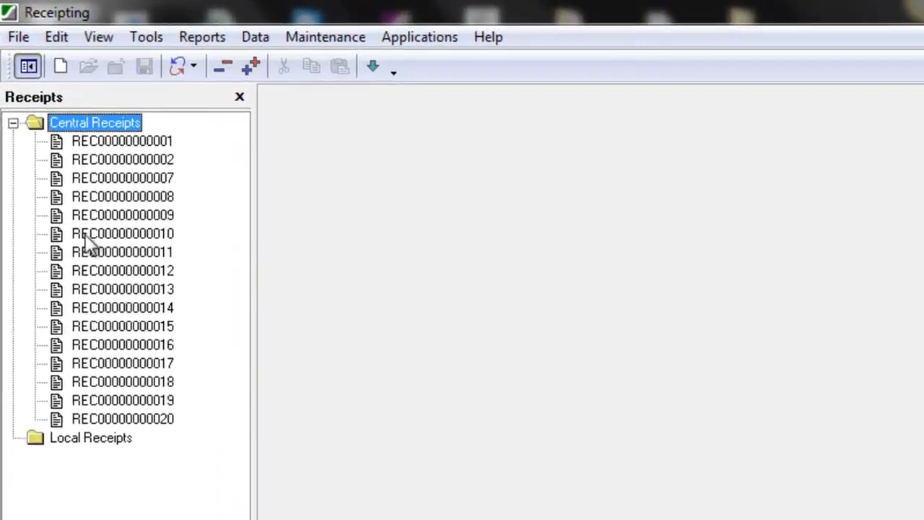
Step: Collapse and re-expand the Central Receipts folder and select the Local Receipts folder
click(12, 123)
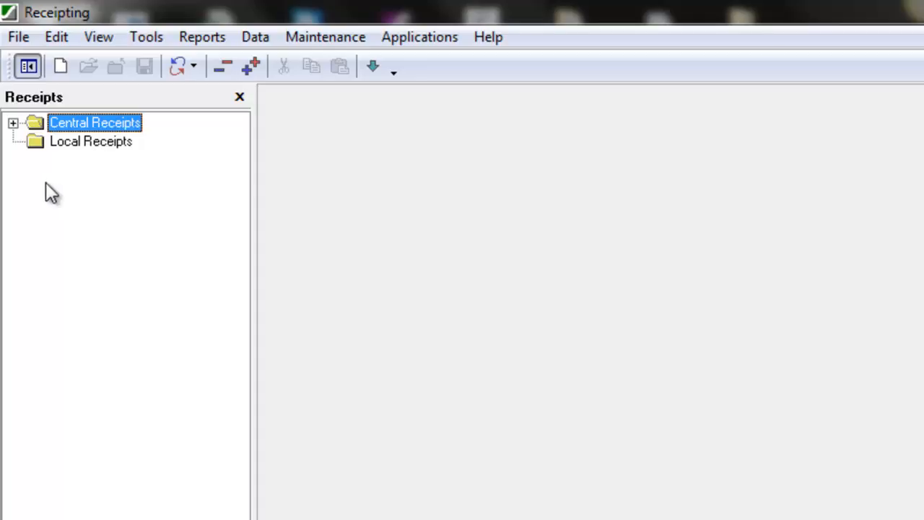
click(13, 124)
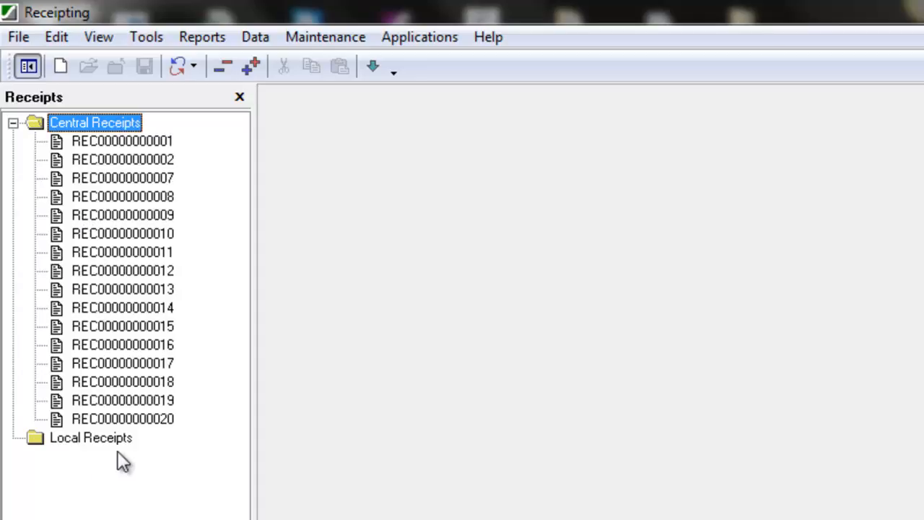
click(58, 438)
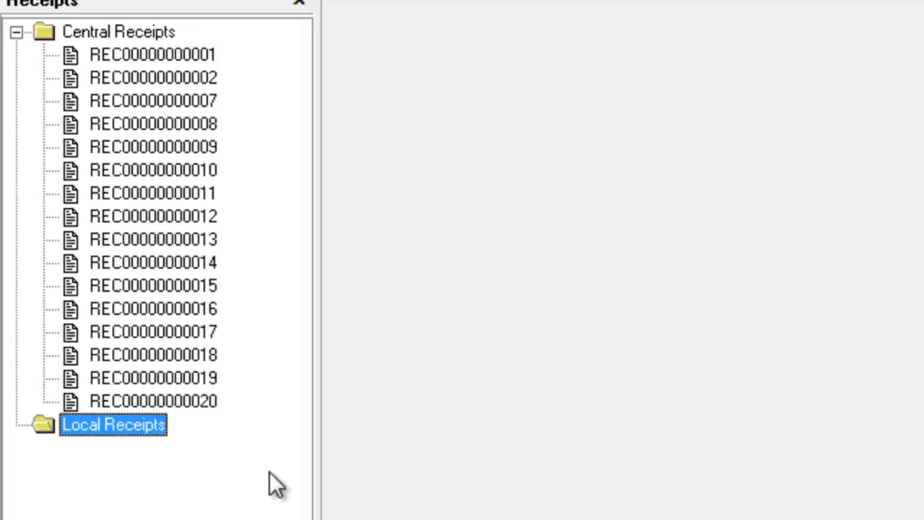
click(15, 32)
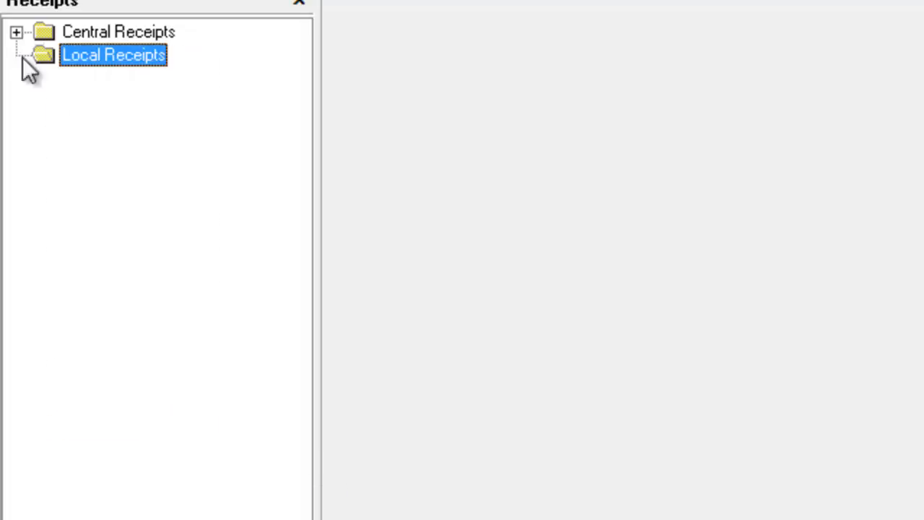
click(16, 32)
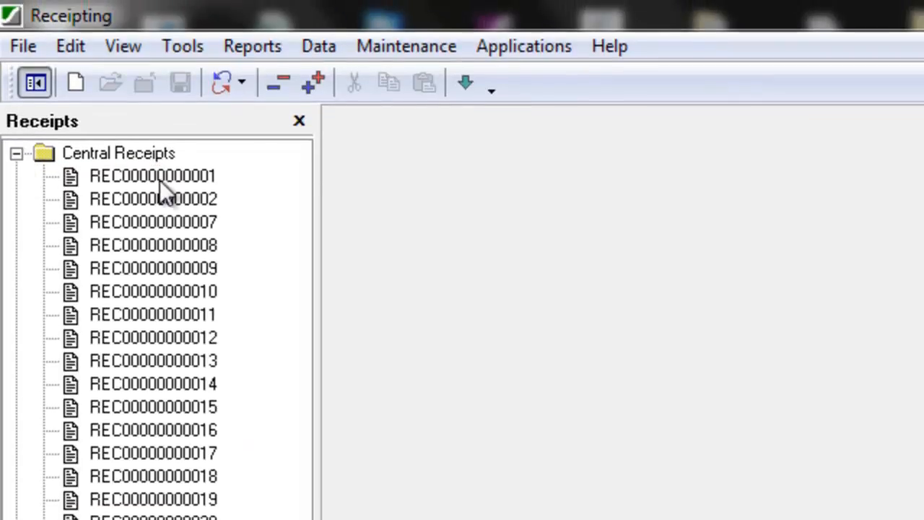
click(160, 177)
click(161, 200)
click(158, 244)
click(162, 292)
click(171, 361)
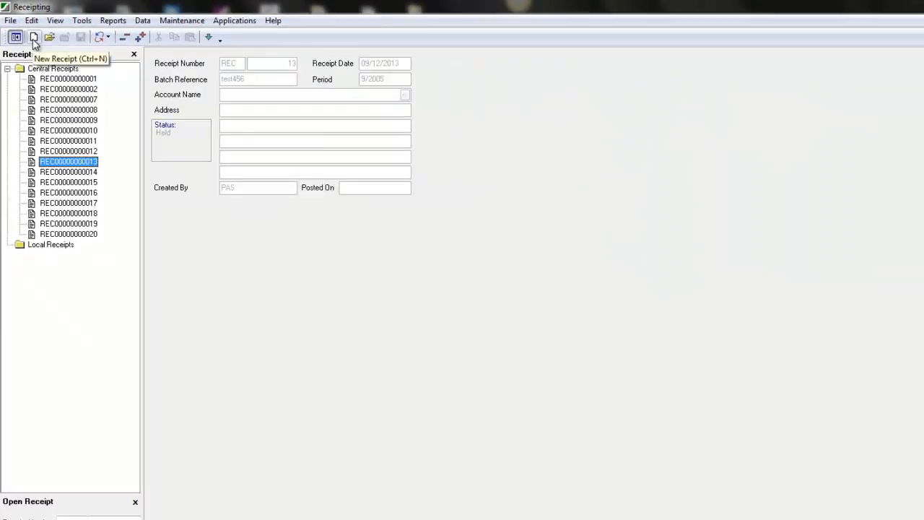
Step: Create new receipt 22 (27/01/2016, period 9/2005) and move to its empty Batch Reference field
click(75, 83)
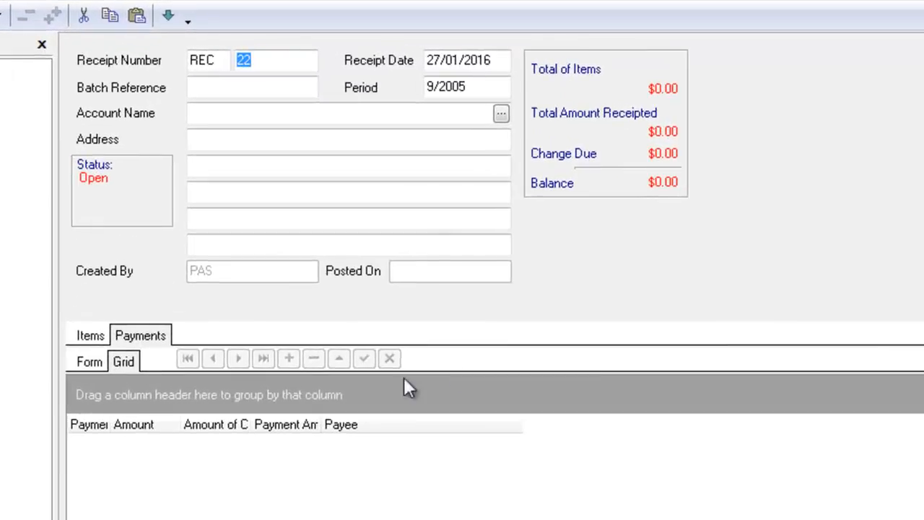
click(254, 56)
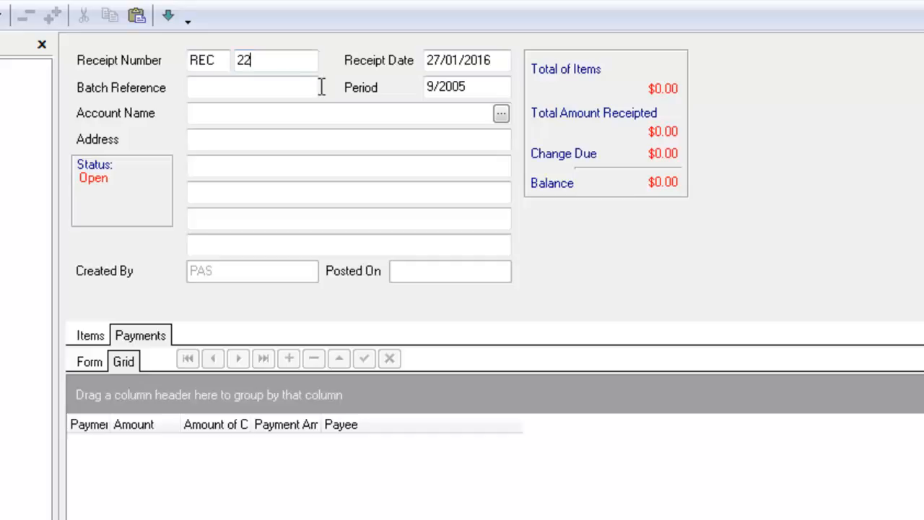
click(475, 86)
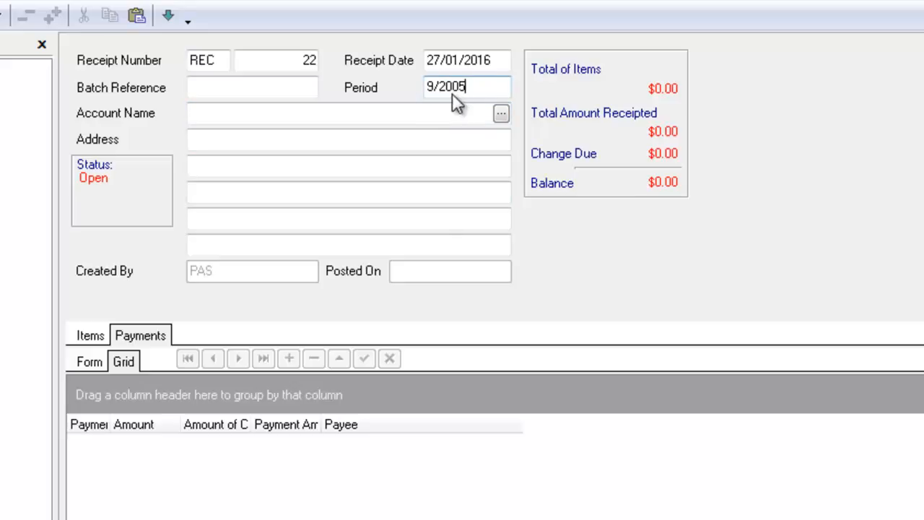
click(231, 91)
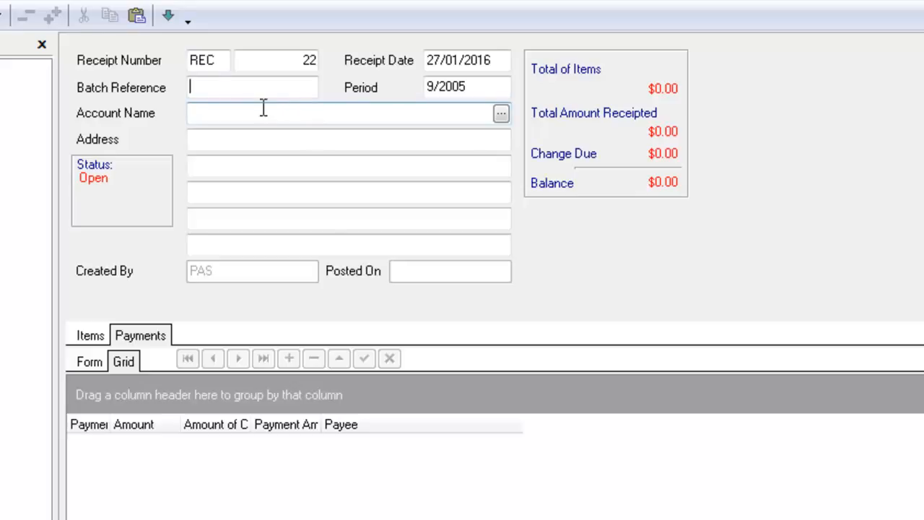
Step: Enter batch reference 03 and bring up the Account Name Lookup
text(3)
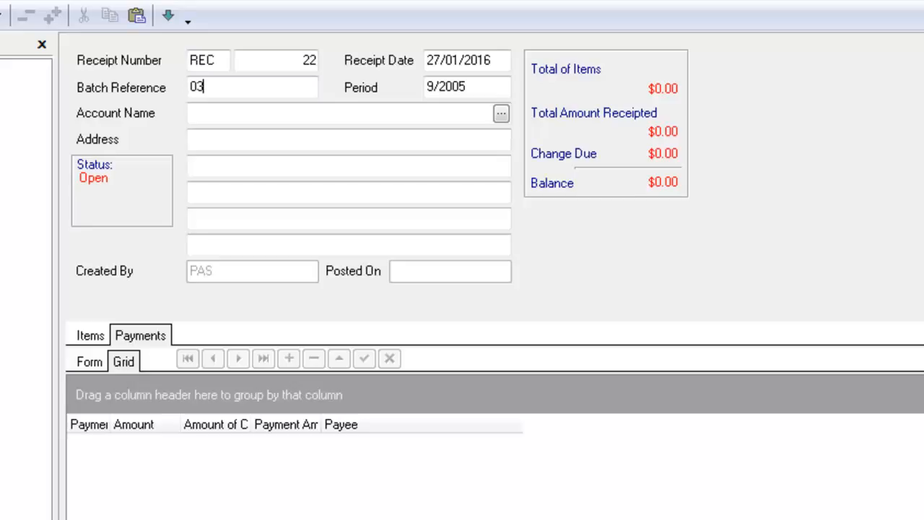
click(501, 114)
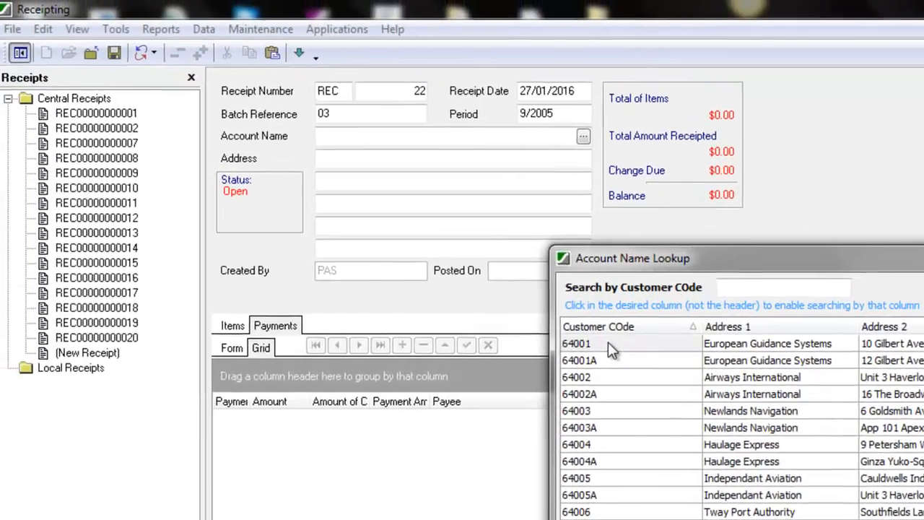
Step: Choose customer account 64001 and fill in the receipt's street and city address lines
double_click(381, 259)
click(489, 157)
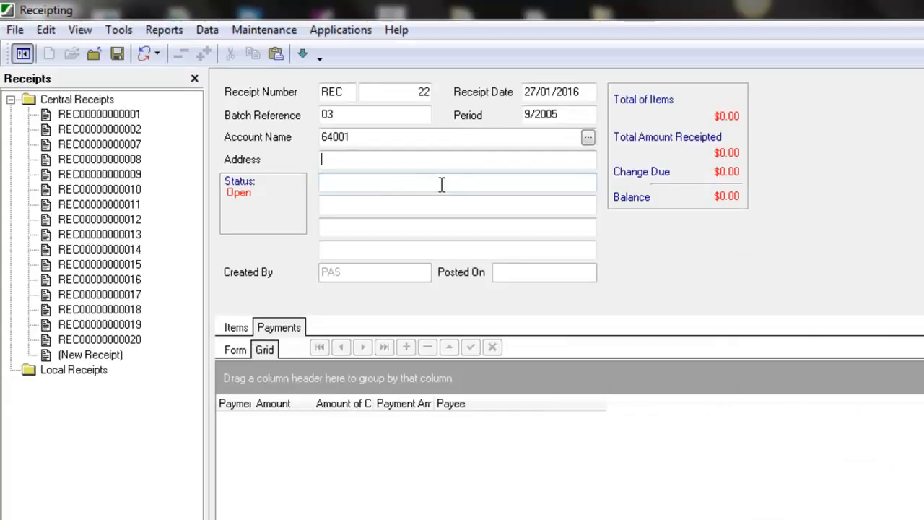
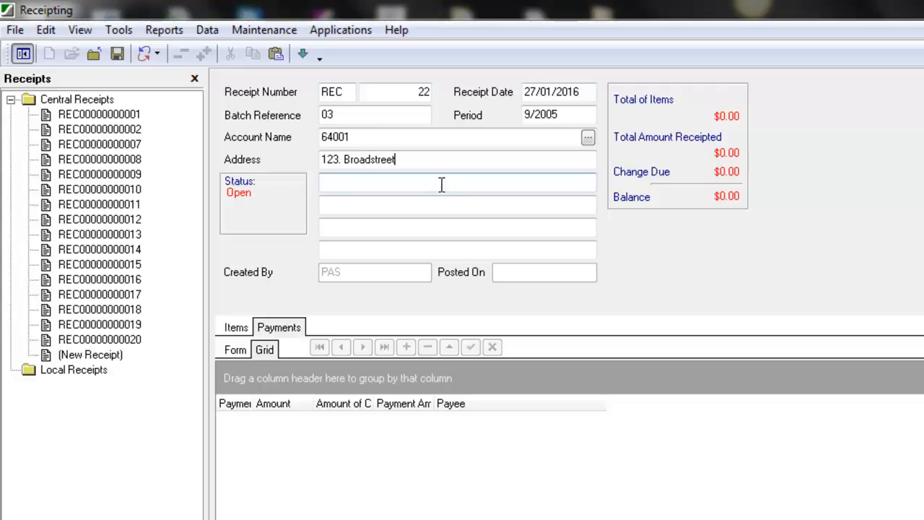
key(Tab)
text(London)
click(327, 209)
click(355, 205)
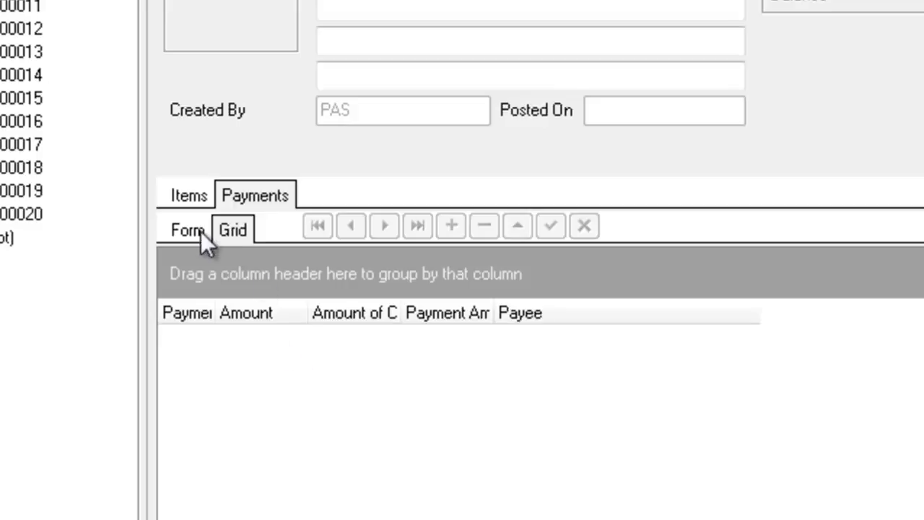
Step: On the Items tab, add a new item line and open the User Item Lookup list
click(193, 198)
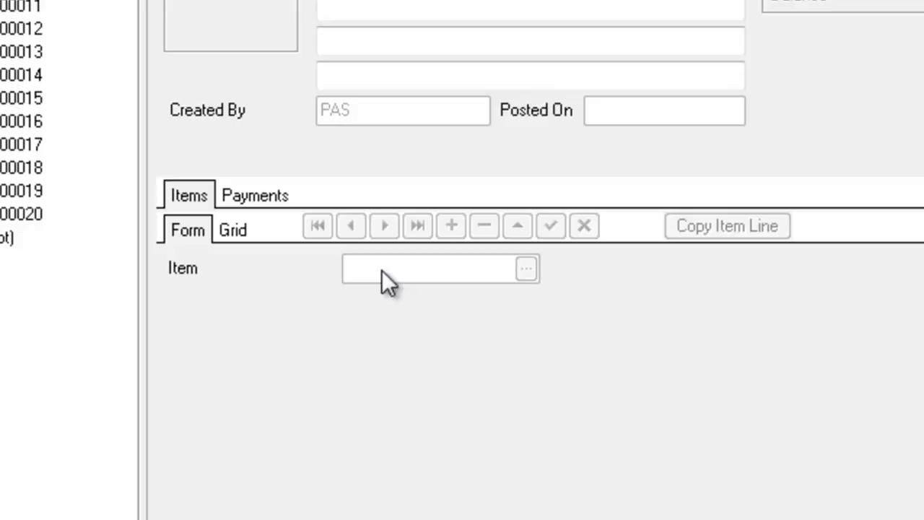
click(41, 2)
click(456, 258)
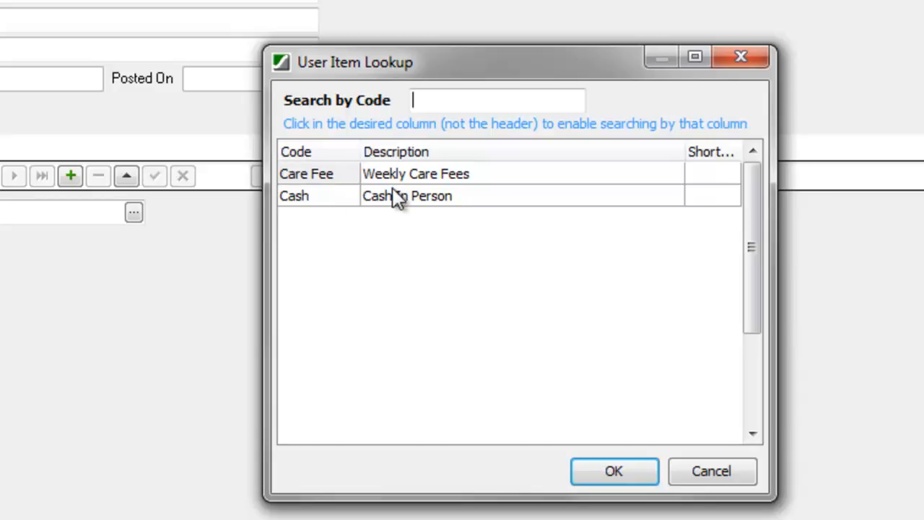
Step: Set the line's item to Cash (Cash In Person) and open its Item Details
click(303, 195)
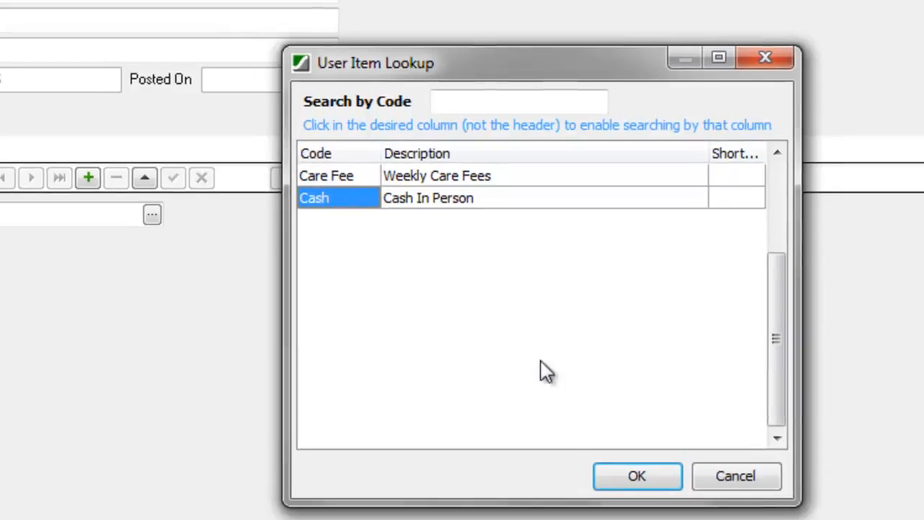
key(Return)
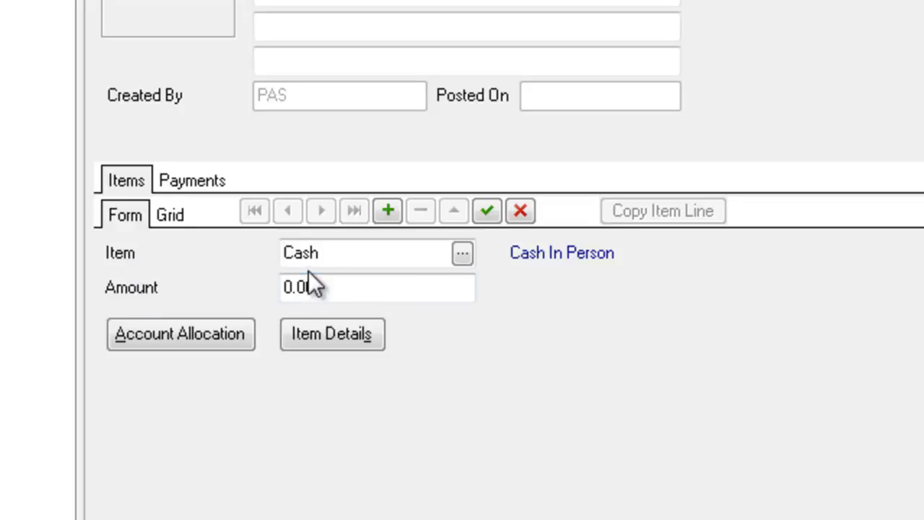
click(325, 290)
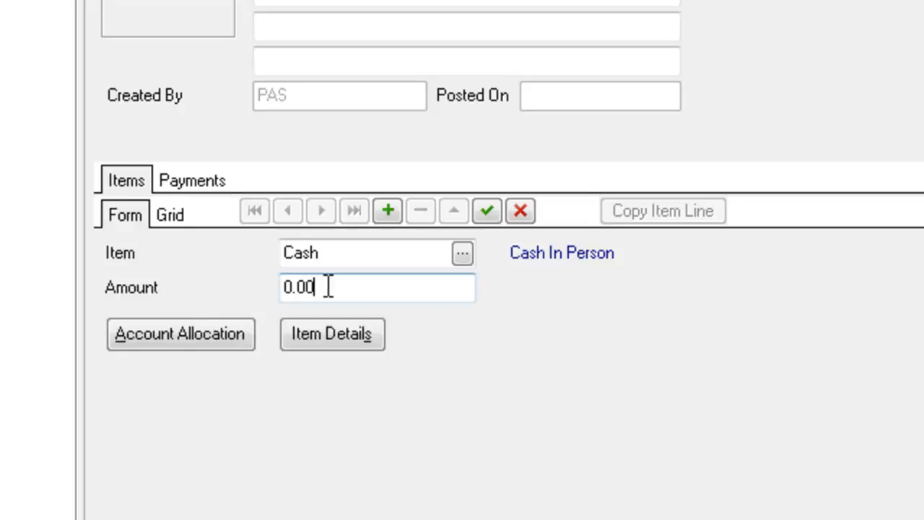
click(329, 334)
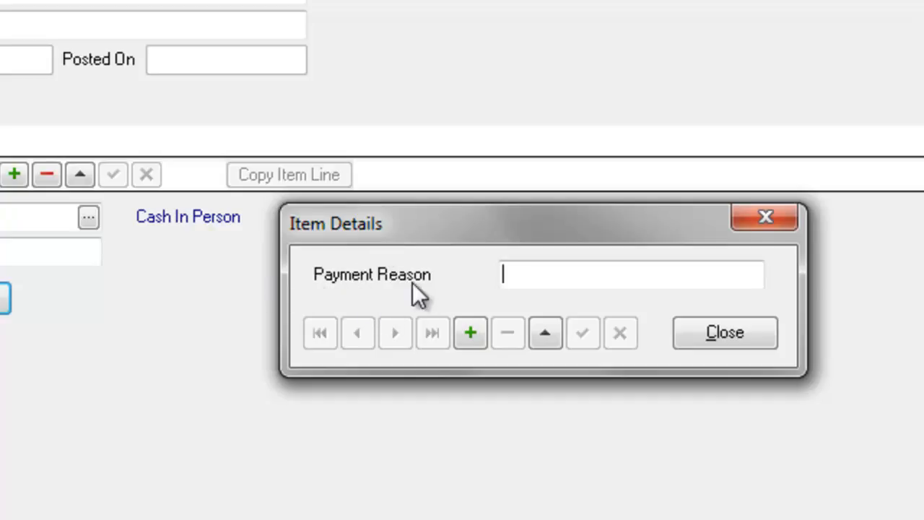
Step: Enter 664.61 as the Cash line amount and open Account Allocation Criteria
click(706, 327)
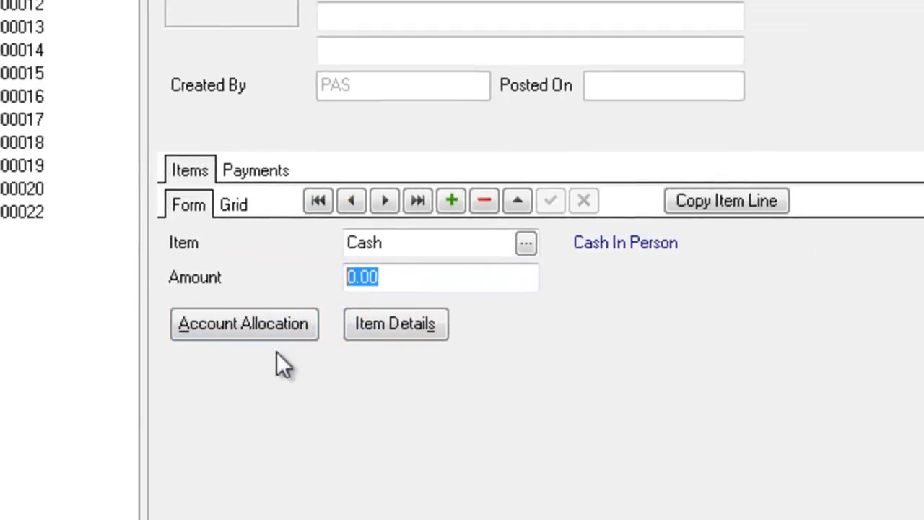
text(6)
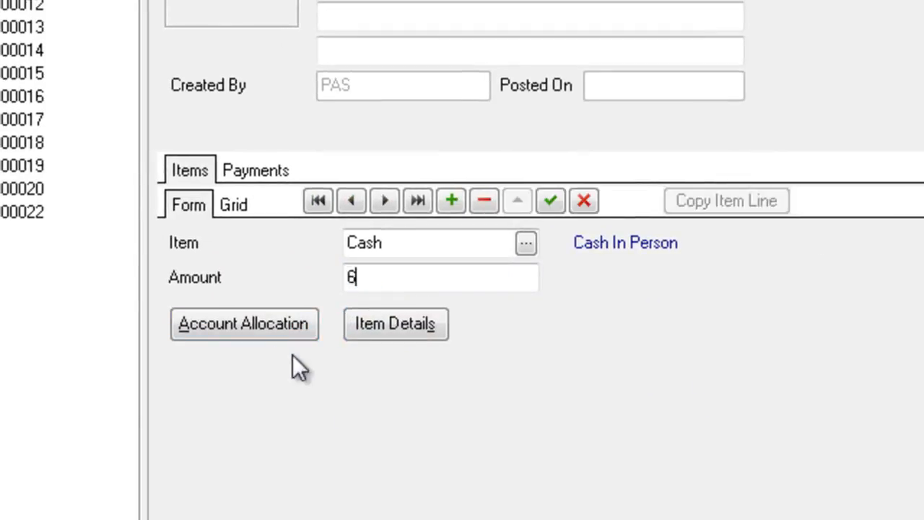
text(64.61)
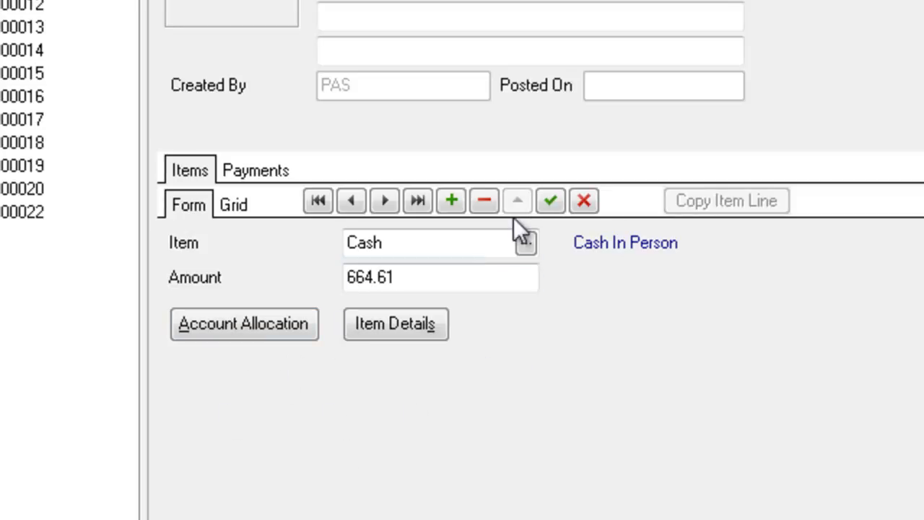
click(560, 197)
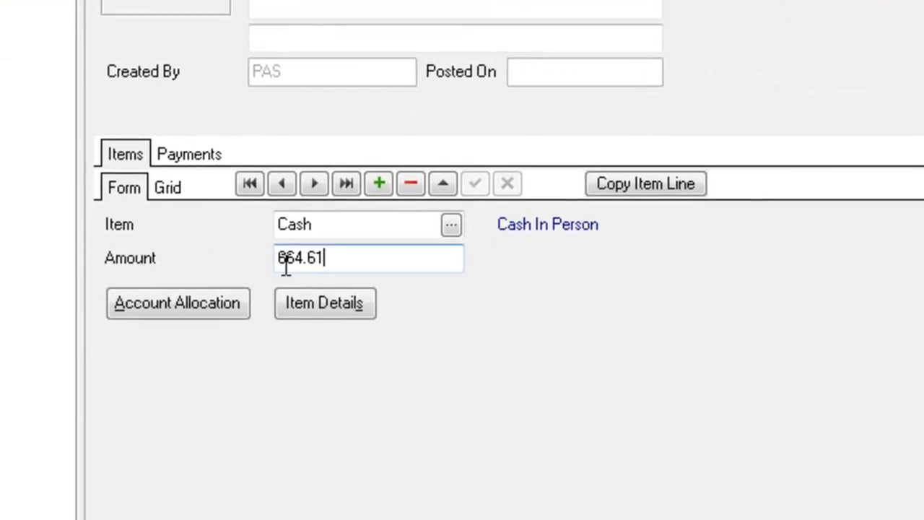
click(186, 303)
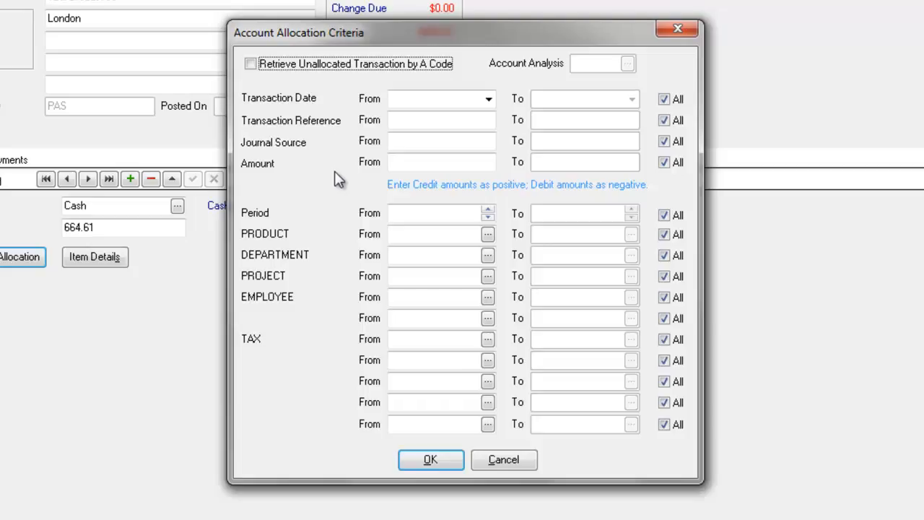
Step: Toggle retrieval by analysis code on and off, then go to Transaction Reference From, leaving ranges at All
click(250, 64)
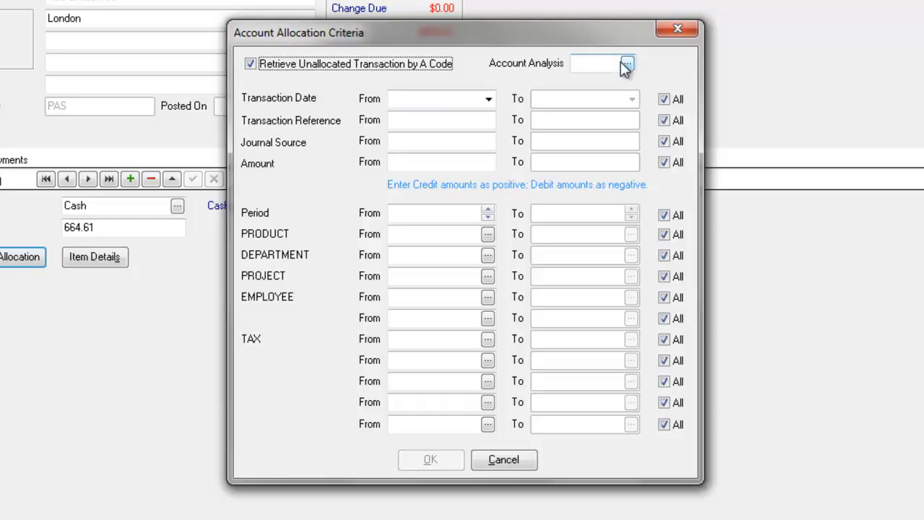
click(250, 65)
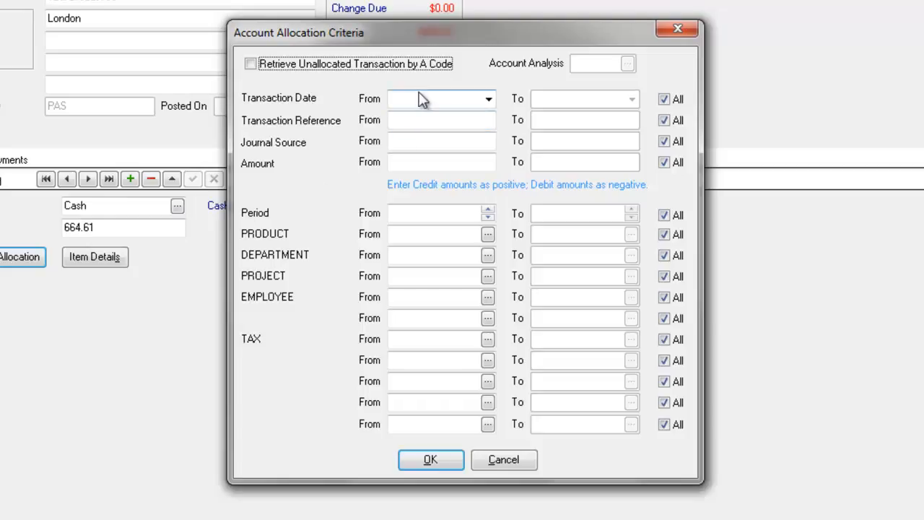
click(420, 117)
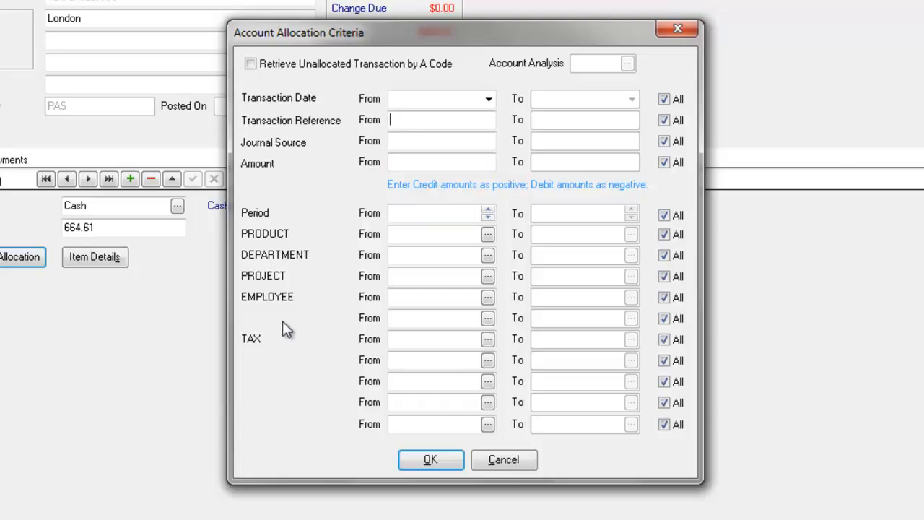
Step: Accept the criteria and scroll across the Allocations grid to review the account 12000 lines
click(430, 461)
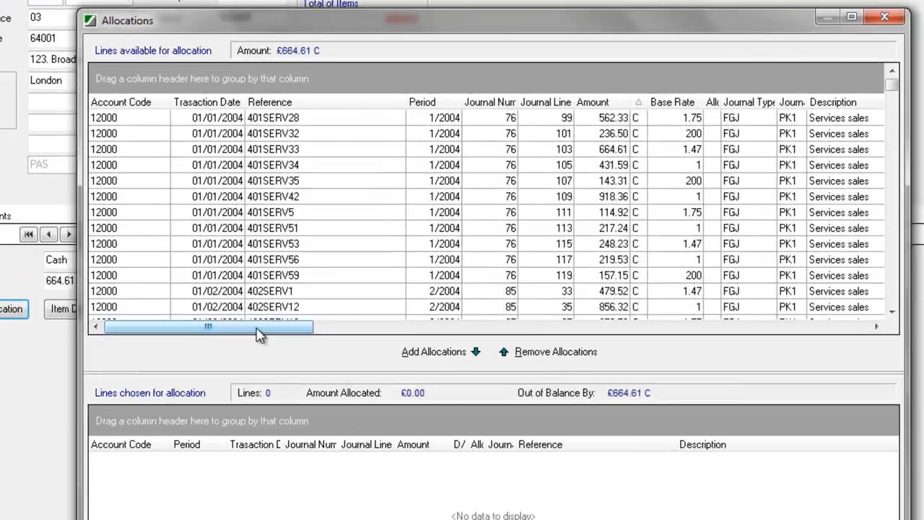
drag(287, 265, 427, 266)
drag(511, 411, 164, 437)
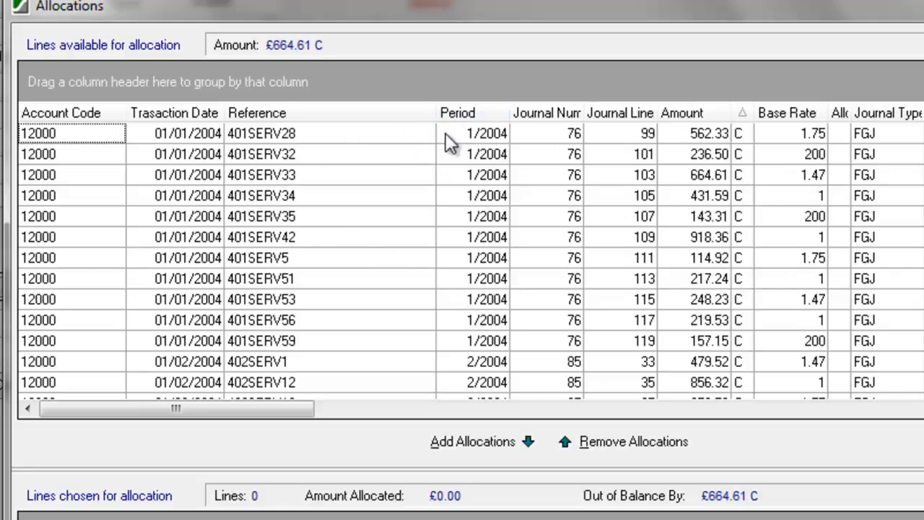
Step: Sort the lines by period and journal number, then try a Period custom filter and cancel it
click(480, 115)
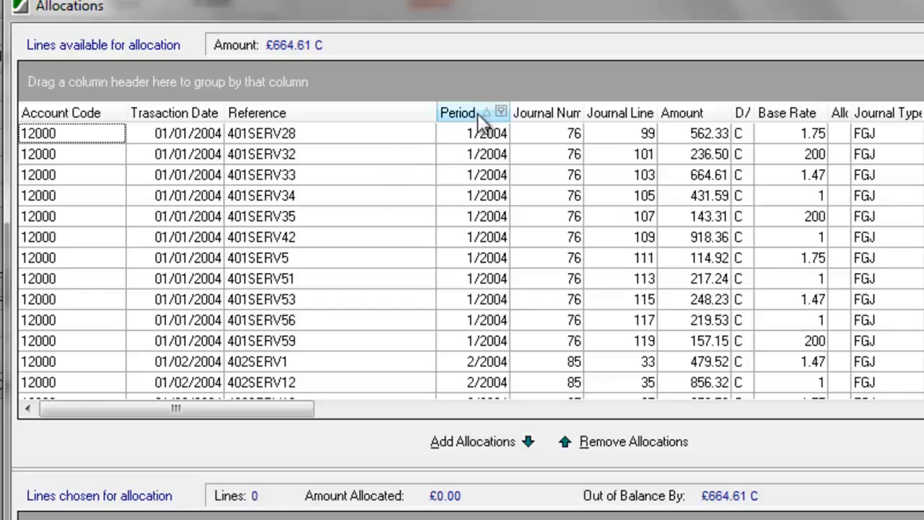
click(479, 115)
click(535, 121)
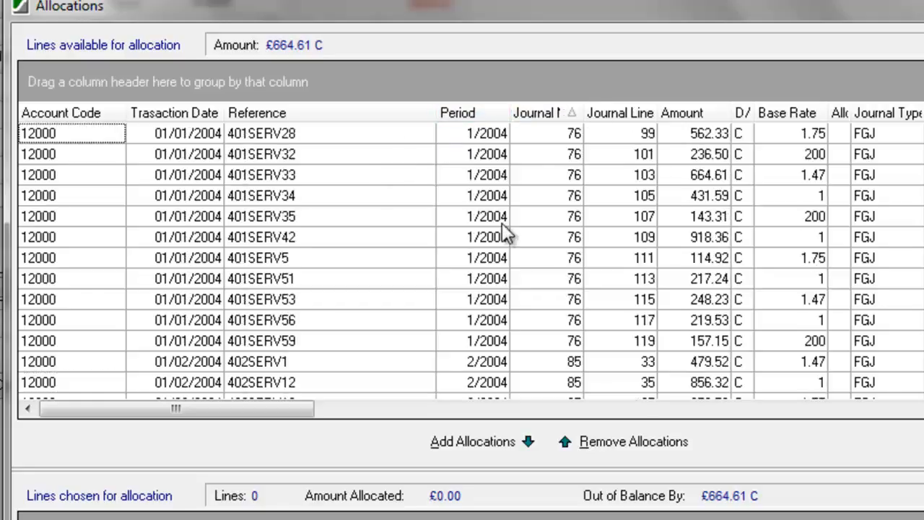
click(500, 112)
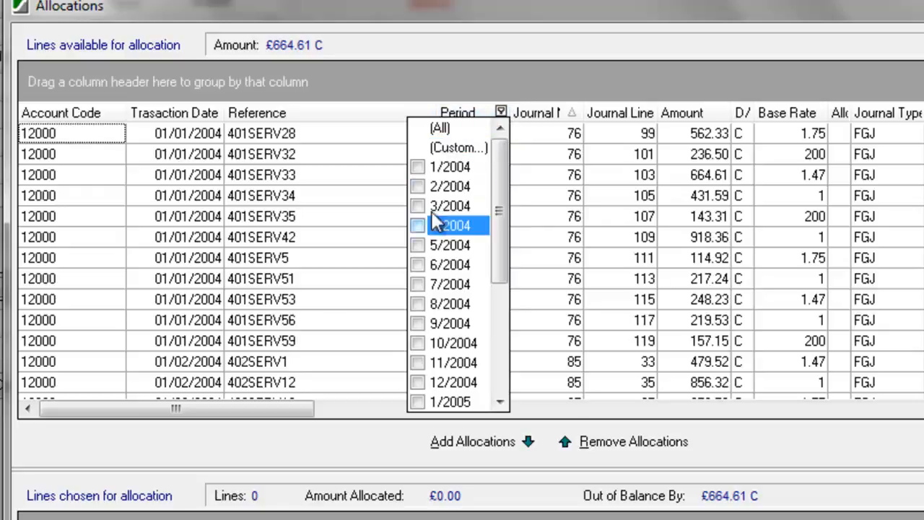
click(445, 149)
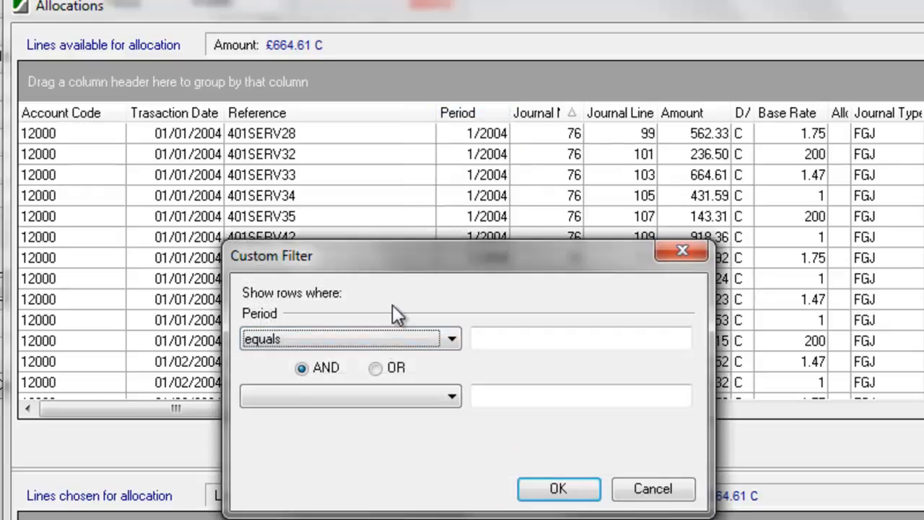
click(280, 339)
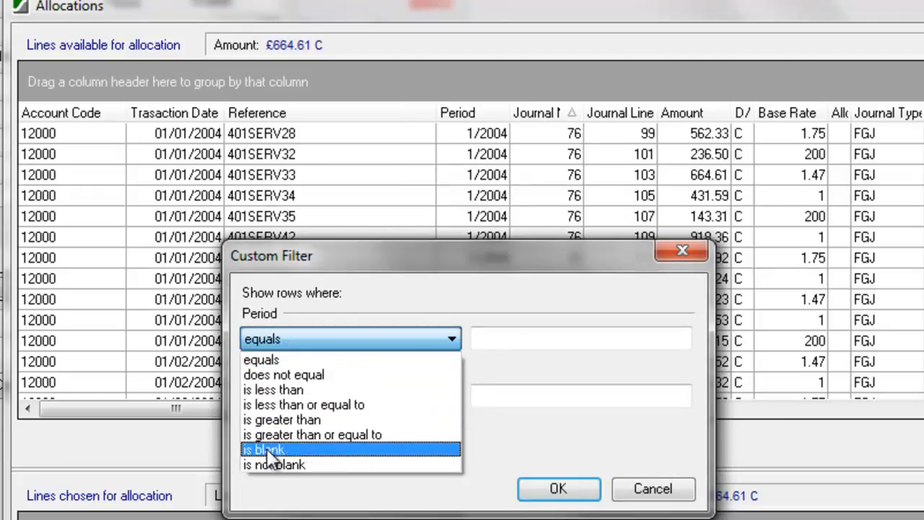
click(669, 489)
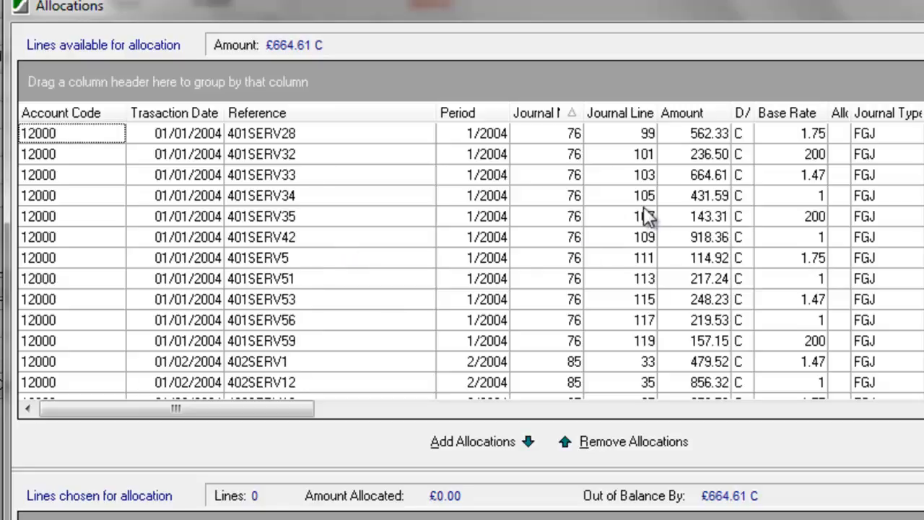
Step: Sort by debit/credit and scroll down to the Cash Payment 1234 debit line of 664.61
click(692, 221)
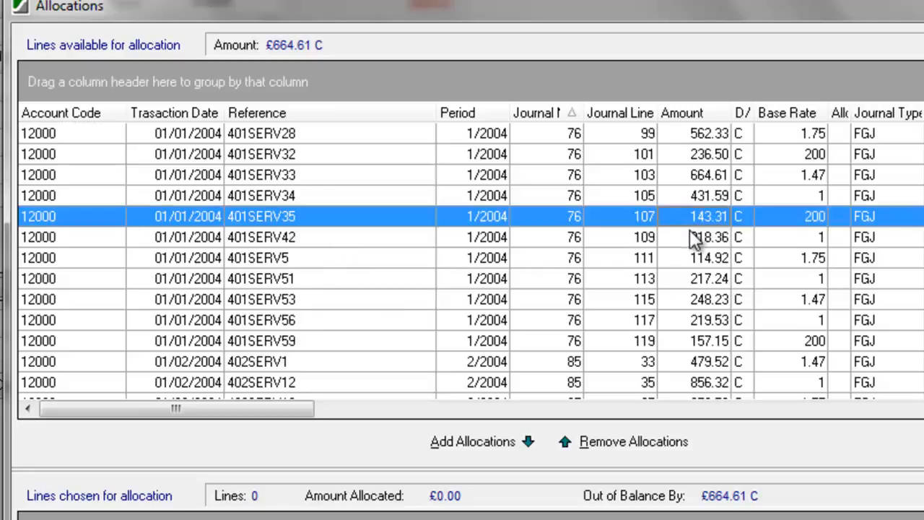
click(738, 114)
scroll(471, 260, down, 20)
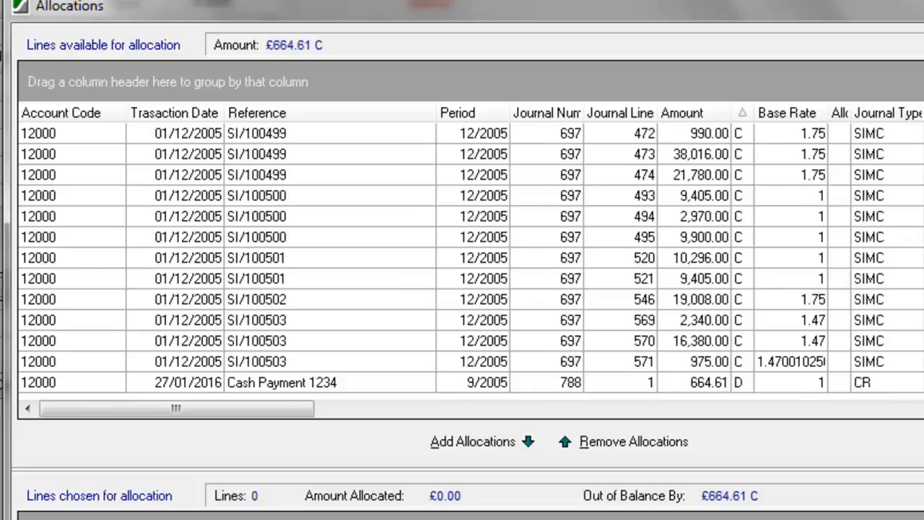
Step: Allocate the Cash Payment 1234 line to receipt 22 and close the Allocations window
click(642, 382)
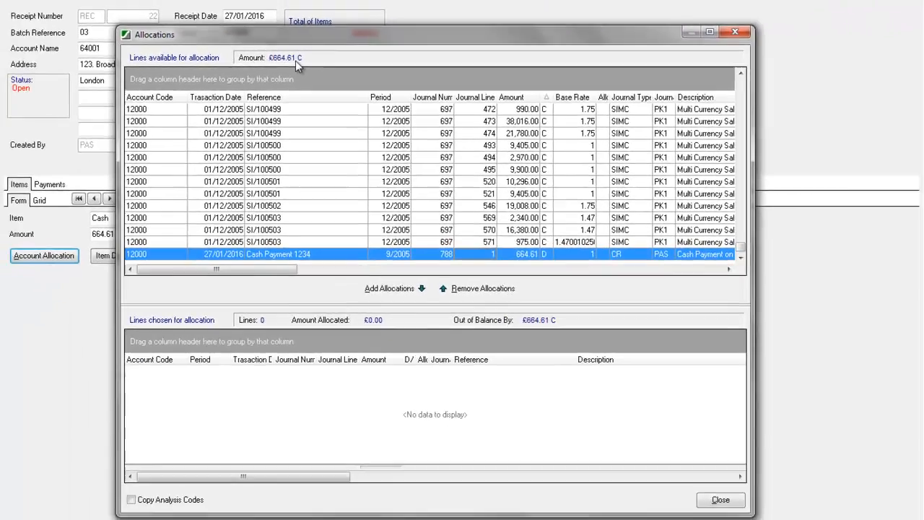
drag(279, 30, 307, 34)
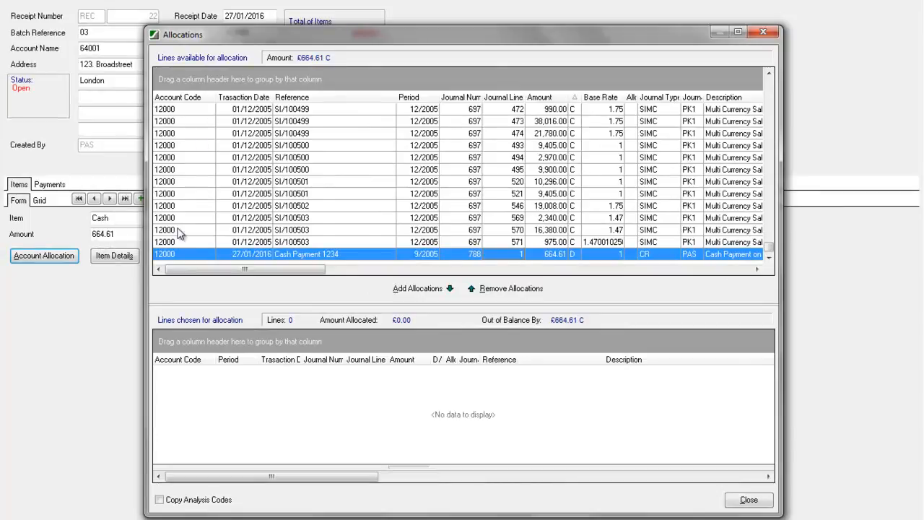
click(423, 288)
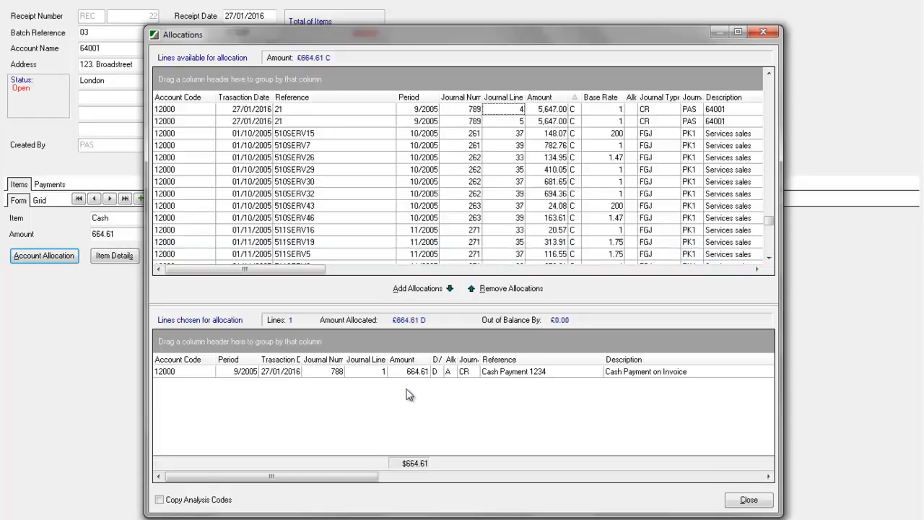
click(750, 501)
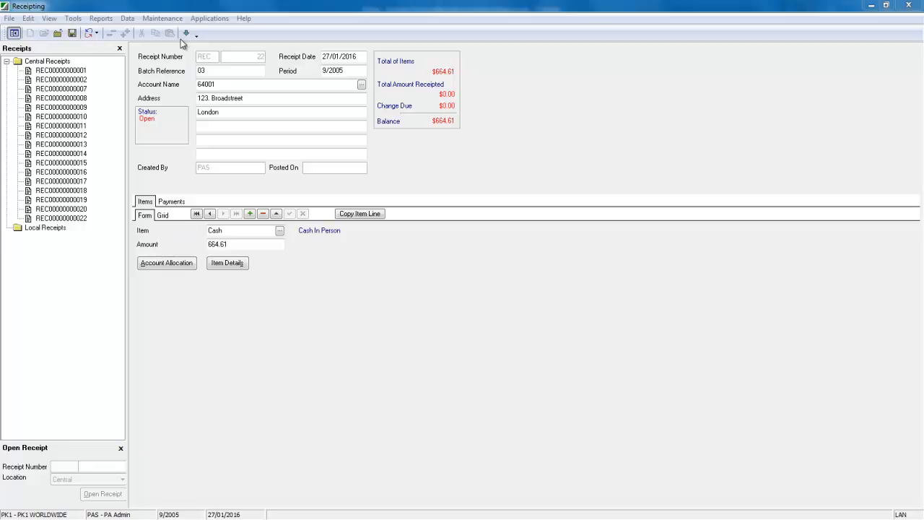
Step: Open Maintenance > Item Setup for PK1 and show the Cash In Person item after Care Fee
click(223, 300)
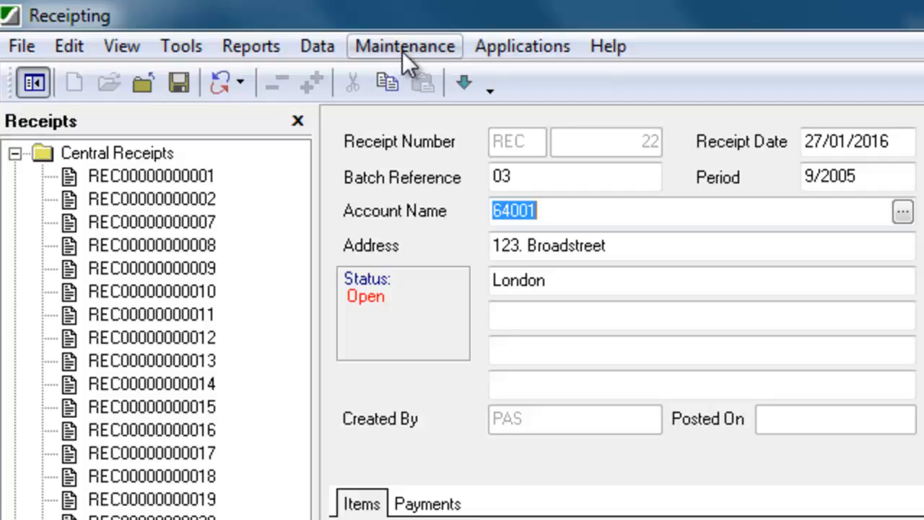
click(403, 52)
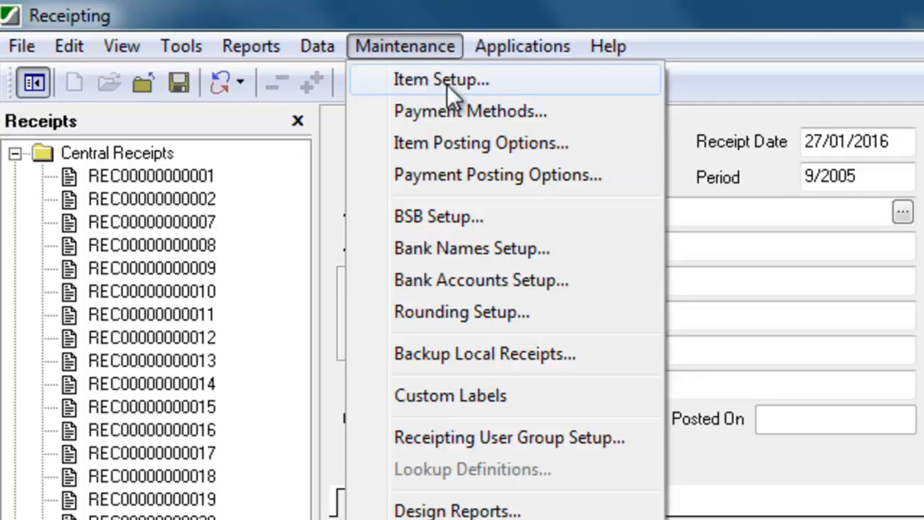
click(419, 82)
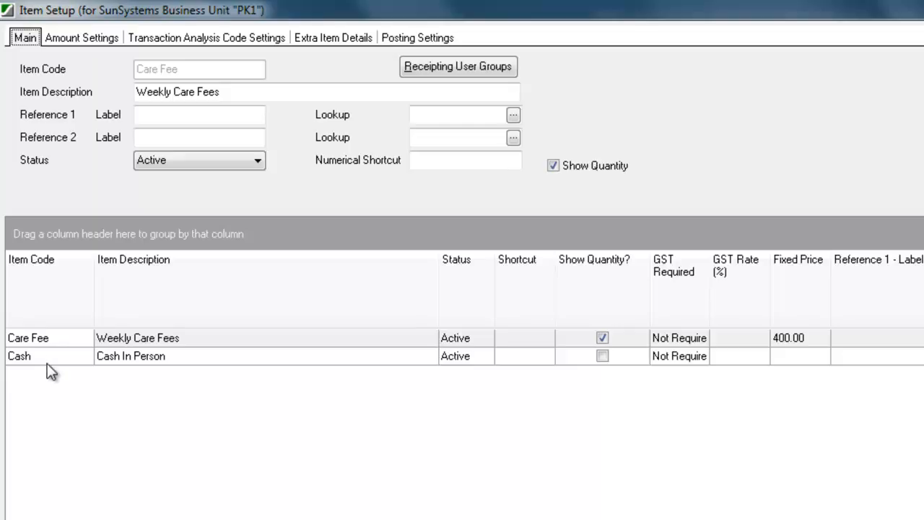
click(44, 335)
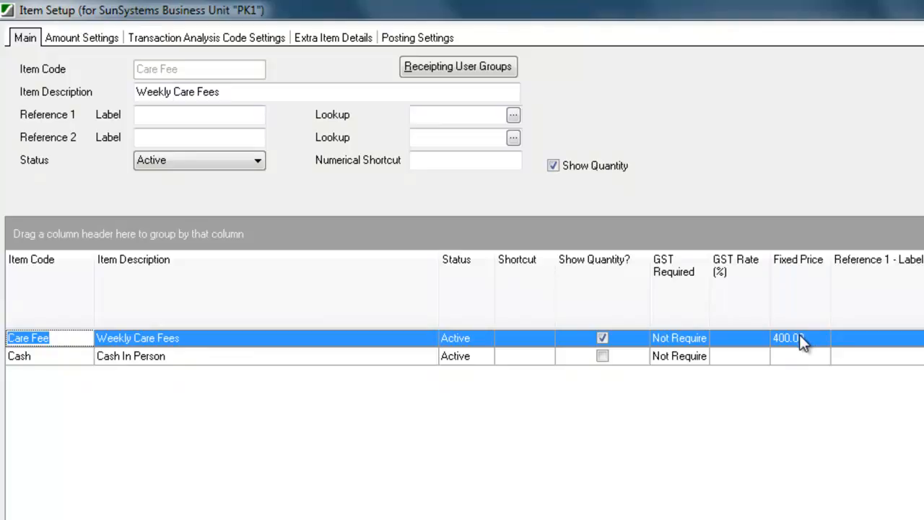
click(54, 357)
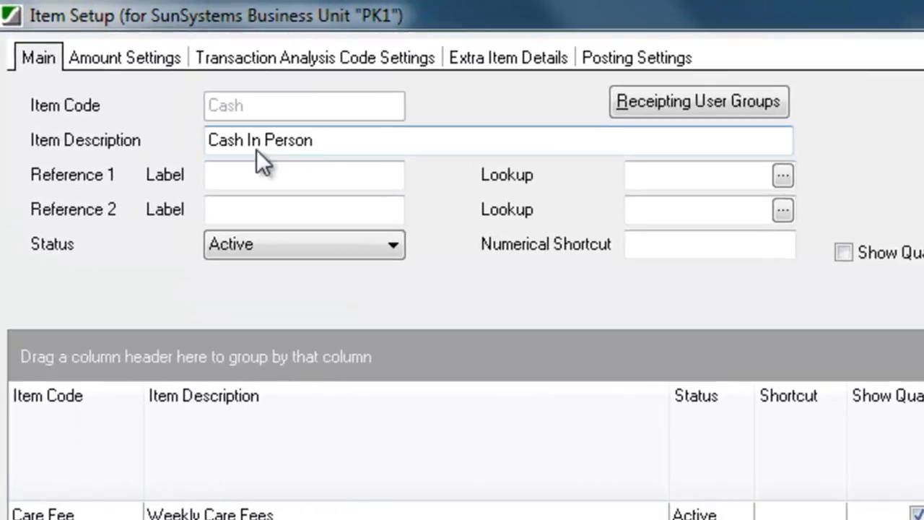
Step: Review the Cash In Person description, Reference 1 and 2 labels and Reference 1 lookups, then its Amount Settings
drag(345, 137, 162, 177)
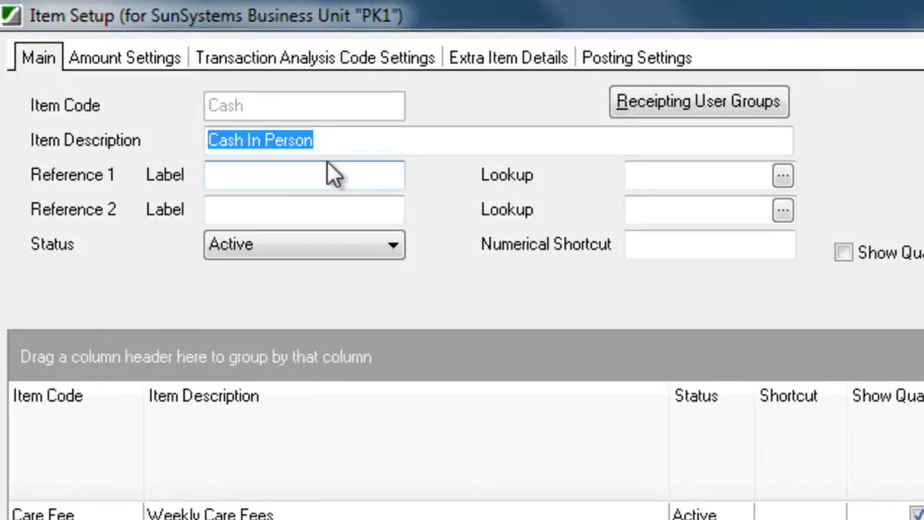
click(264, 177)
click(238, 205)
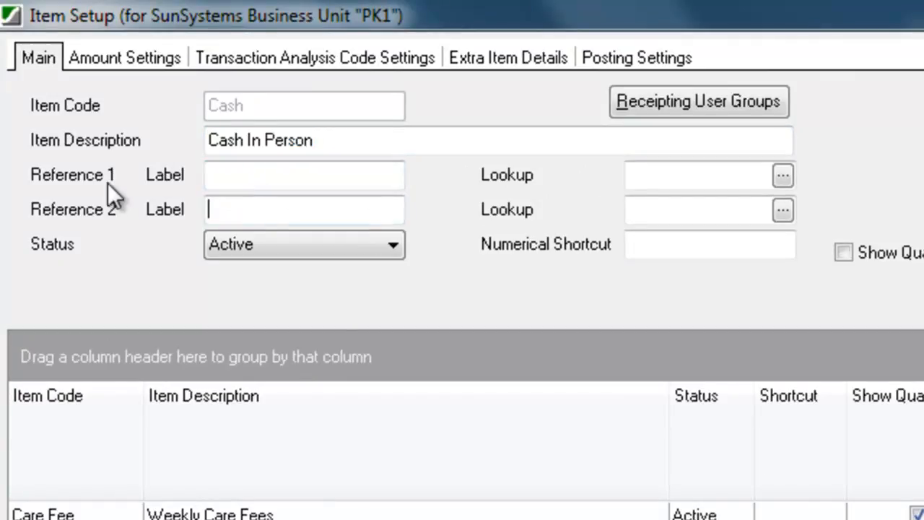
click(242, 178)
click(784, 178)
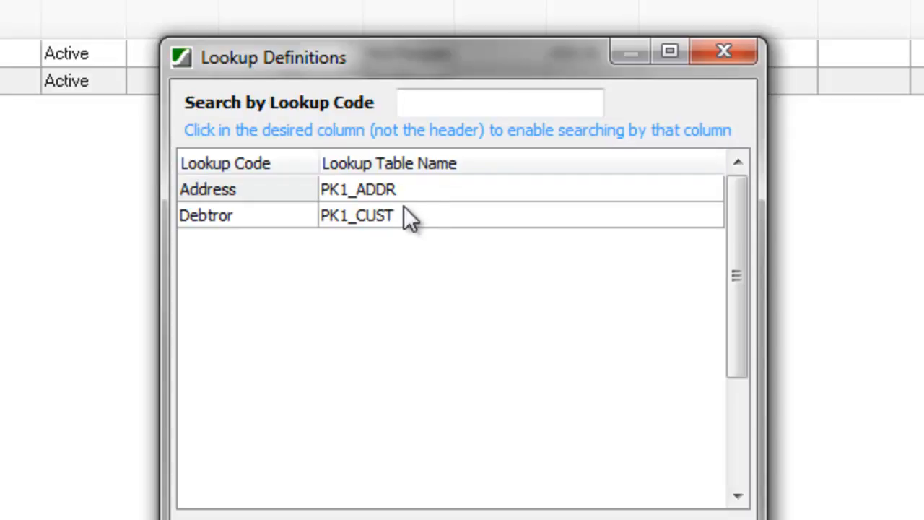
click(588, 515)
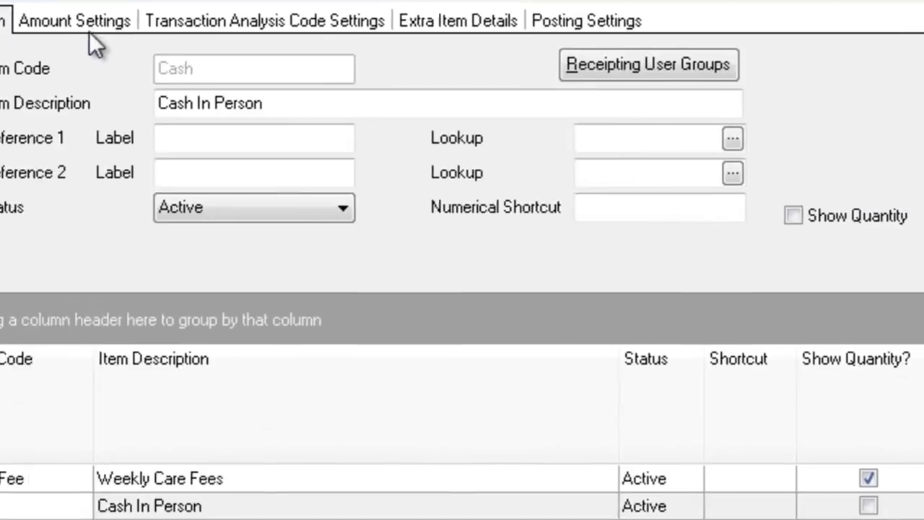
click(89, 29)
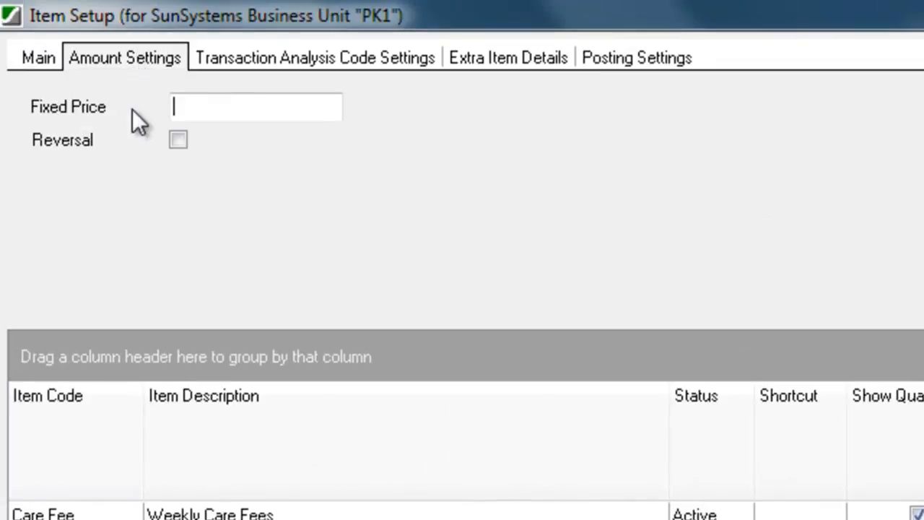
Step: Browse the item's department analysis codes unchanged, then view Extra Item Details showing Payment Reason
click(139, 72)
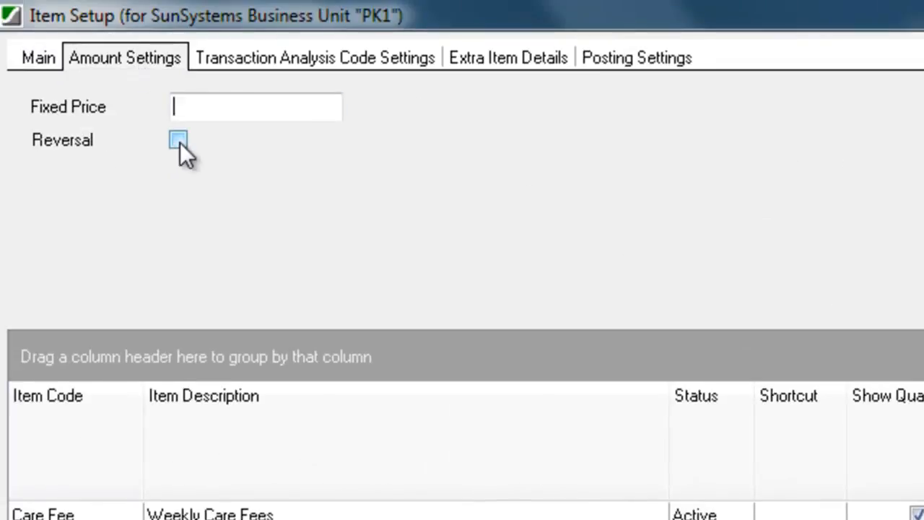
click(268, 56)
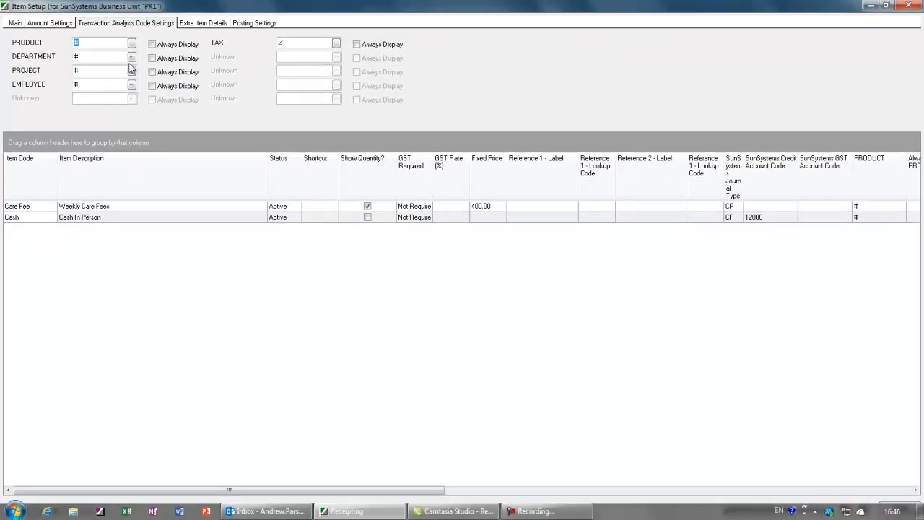
click(195, 84)
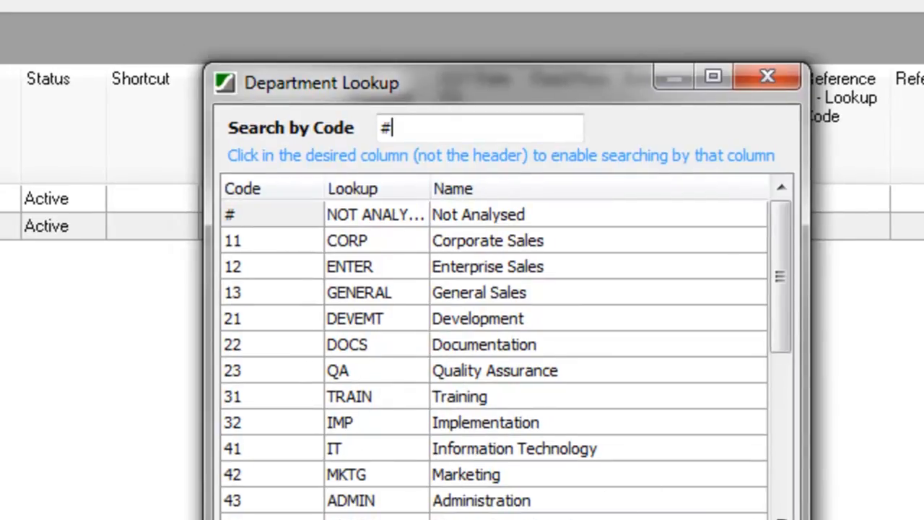
click(754, 70)
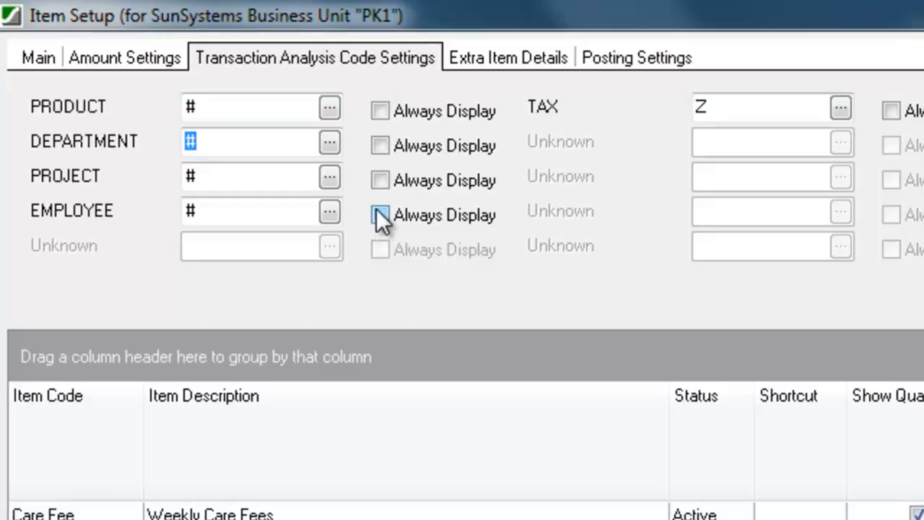
click(465, 67)
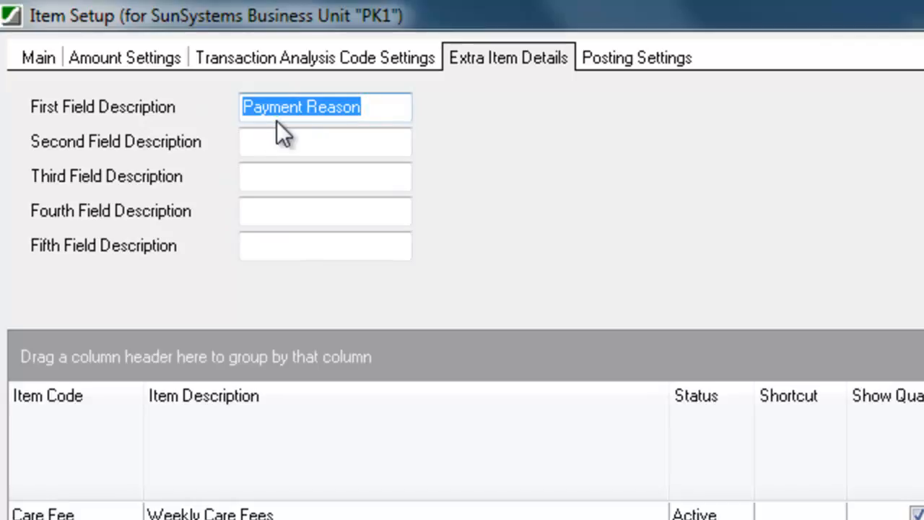
Step: Inspect the Posting Settings: journal type CR, credit account 12000 and posting code Cash
click(621, 59)
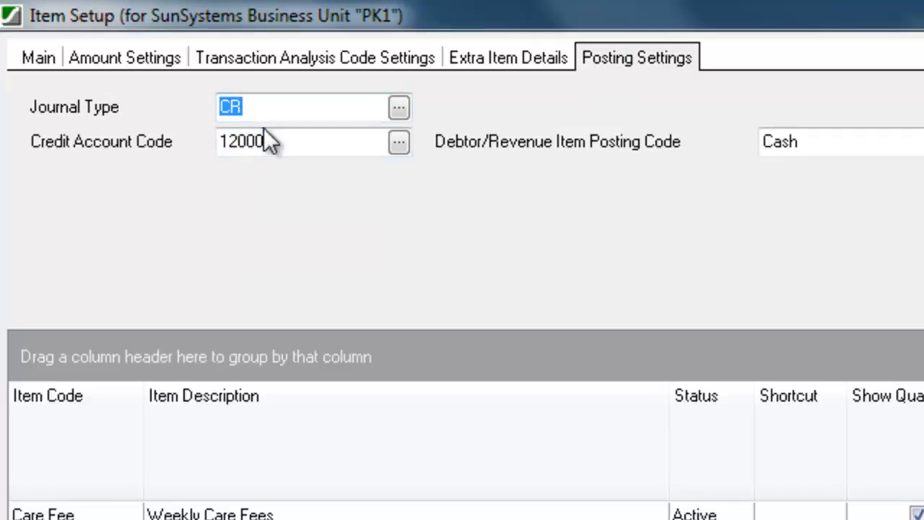
click(281, 147)
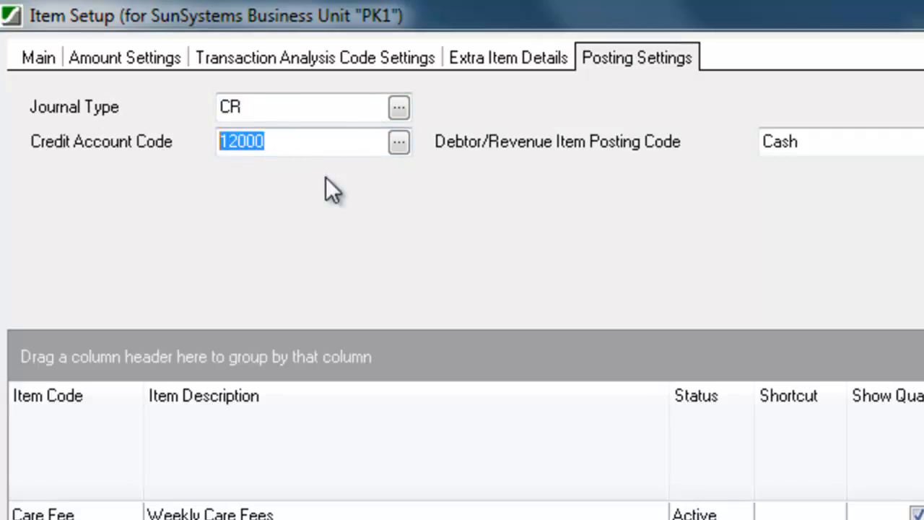
click(819, 144)
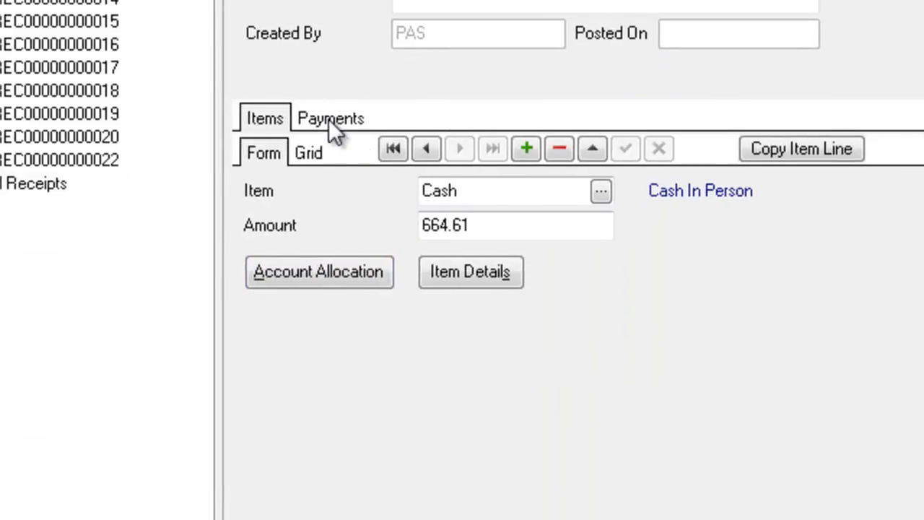
Step: Show receipt 22's payment details in form view and list the Card and Cash D payment methods
click(332, 121)
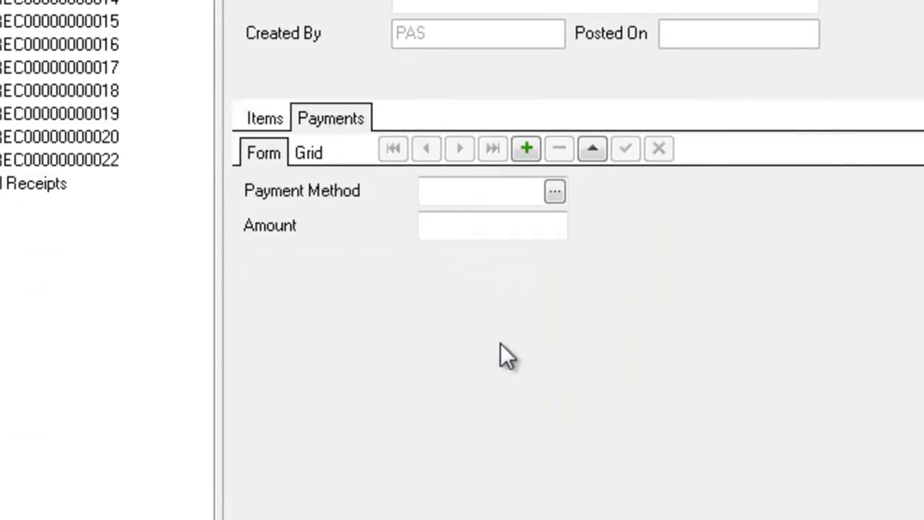
click(322, 152)
click(264, 151)
click(554, 192)
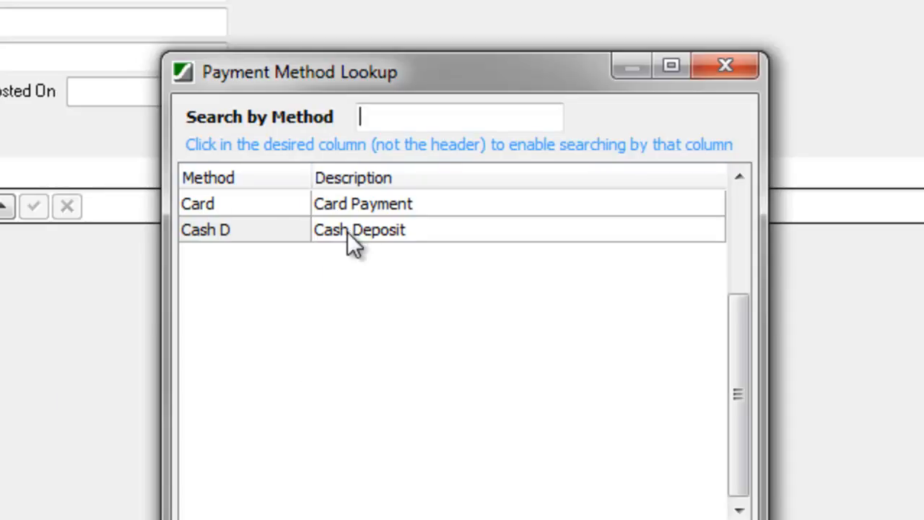
Step: Change the $664.61 payment's method from Cash Deposit to Card Payment
double_click(191, 230)
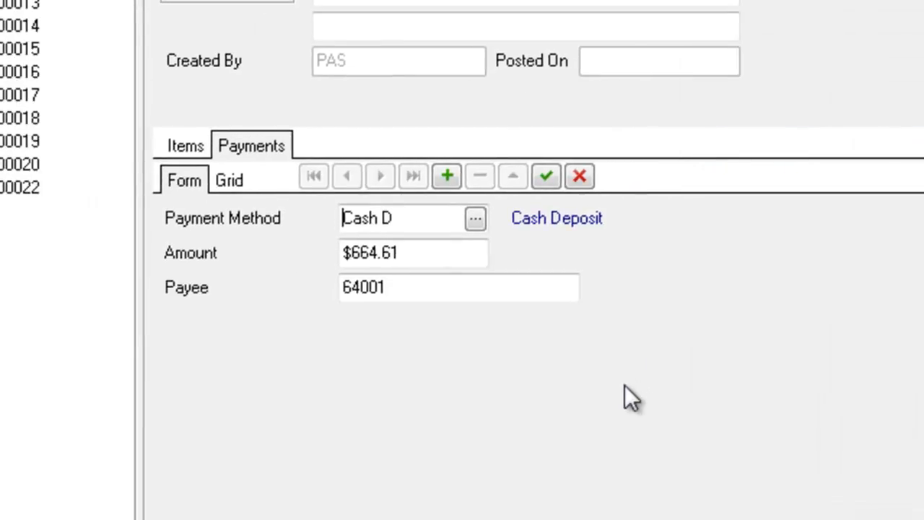
click(411, 252)
click(360, 289)
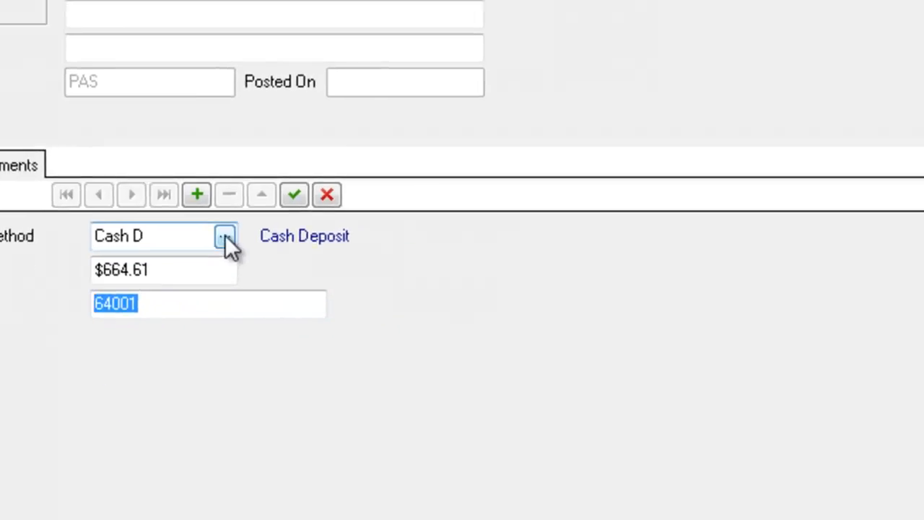
click(475, 219)
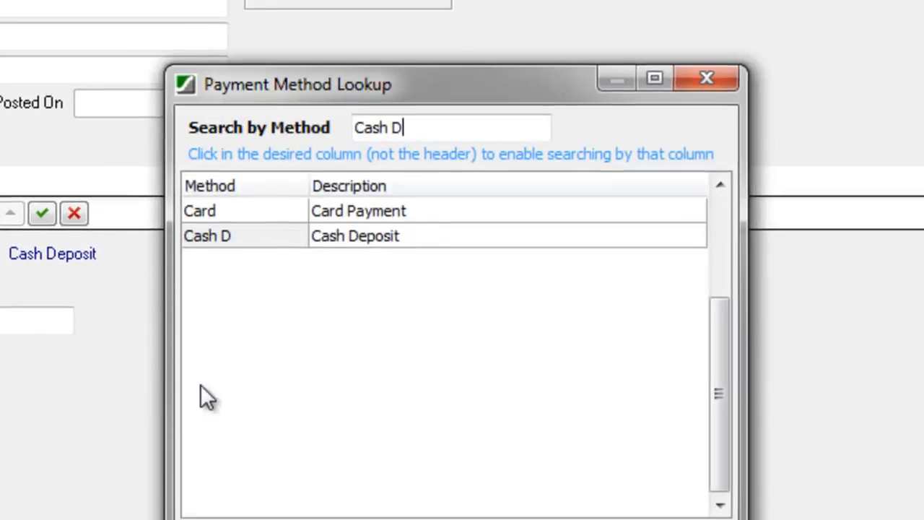
double_click(212, 211)
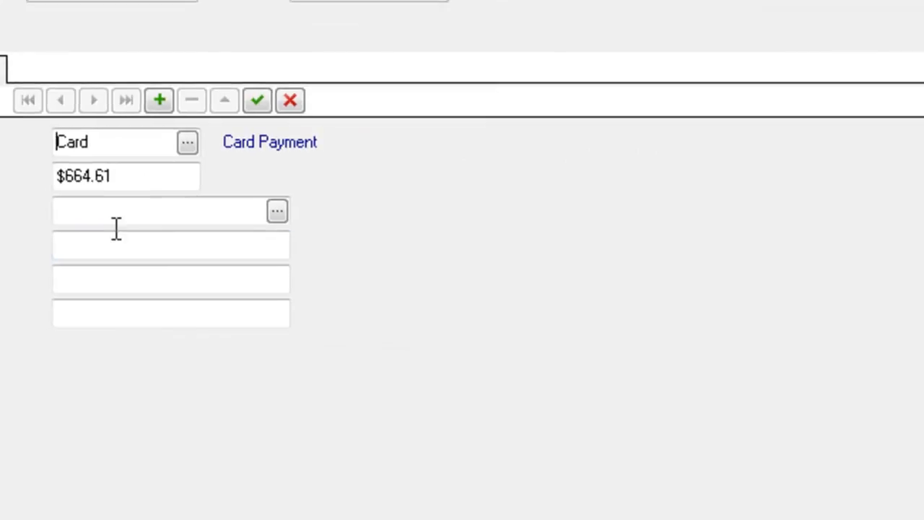
Step: Give the card payment BSB 223456 (Lloyds bank and branch) and enter the account number
click(278, 210)
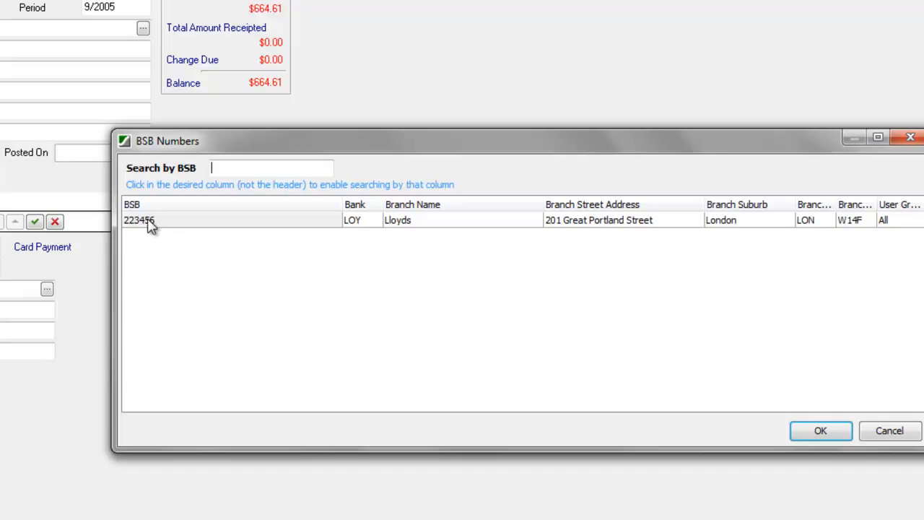
double_click(146, 222)
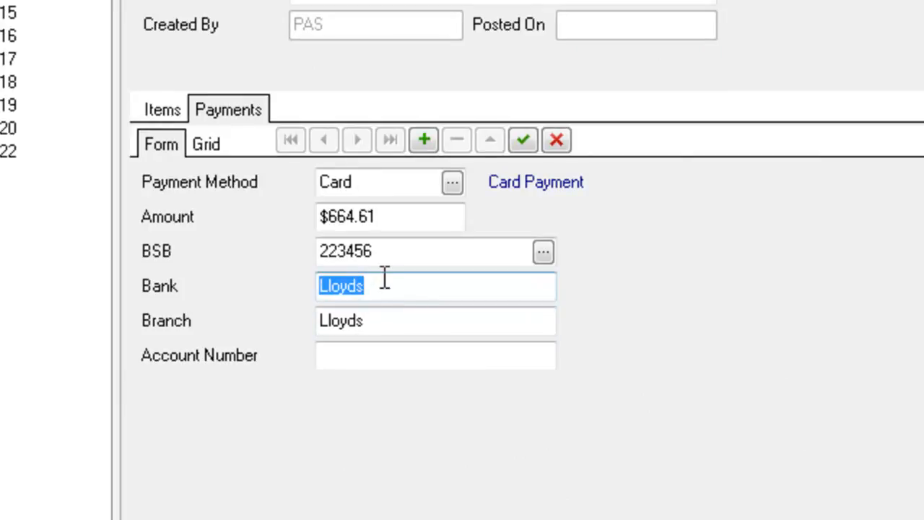
click(392, 322)
click(377, 355)
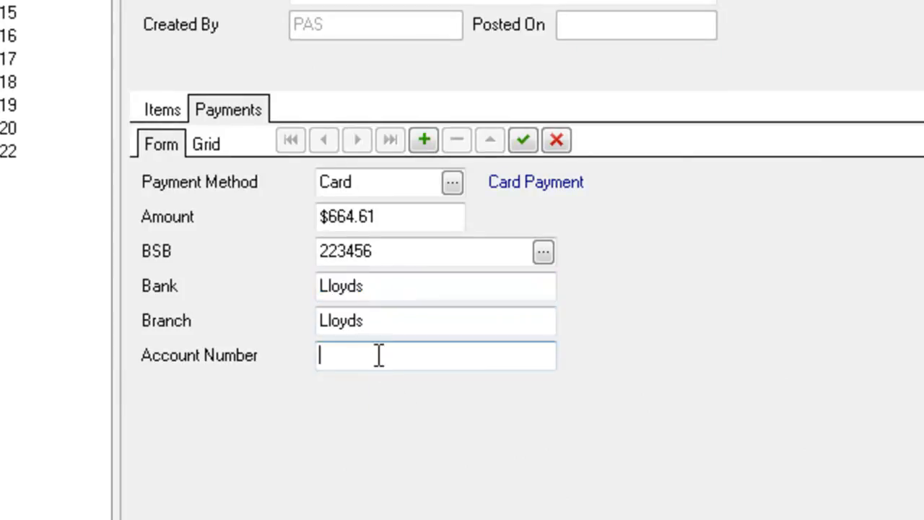
text(2345)
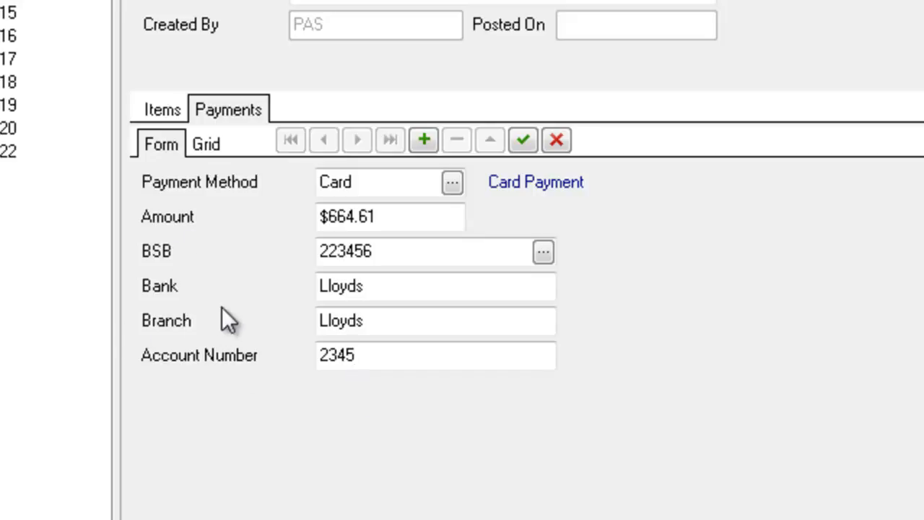
click(374, 186)
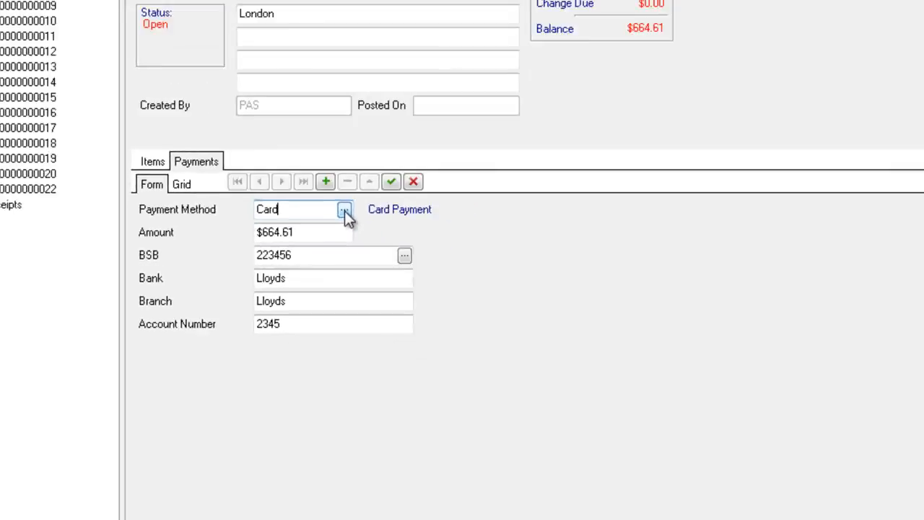
Step: Switch the payment back to Cash Deposit, commit the line and save receipt 22 at $0.00 balance
click(344, 210)
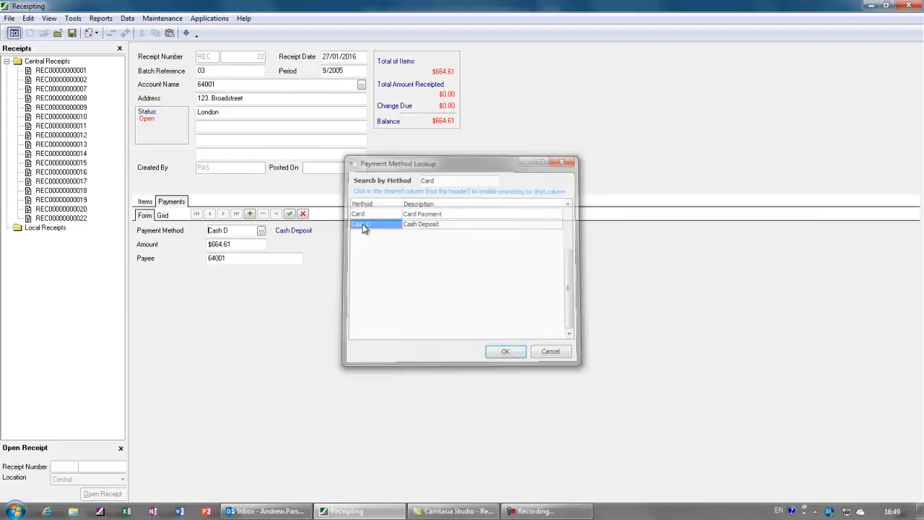
double_click(363, 224)
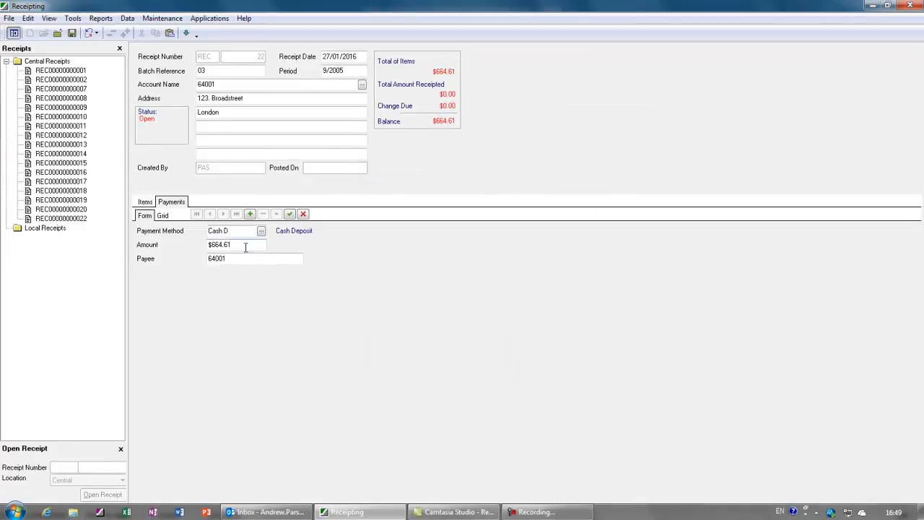
click(213, 244)
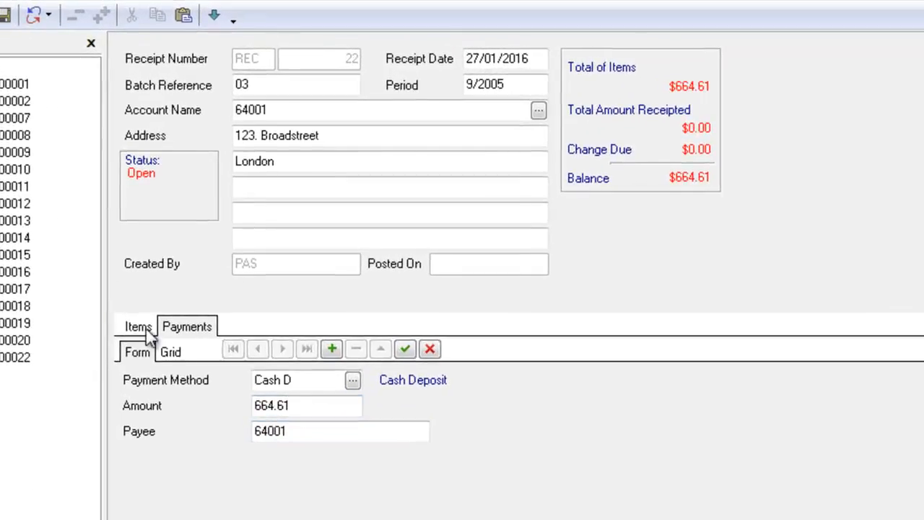
click(136, 329)
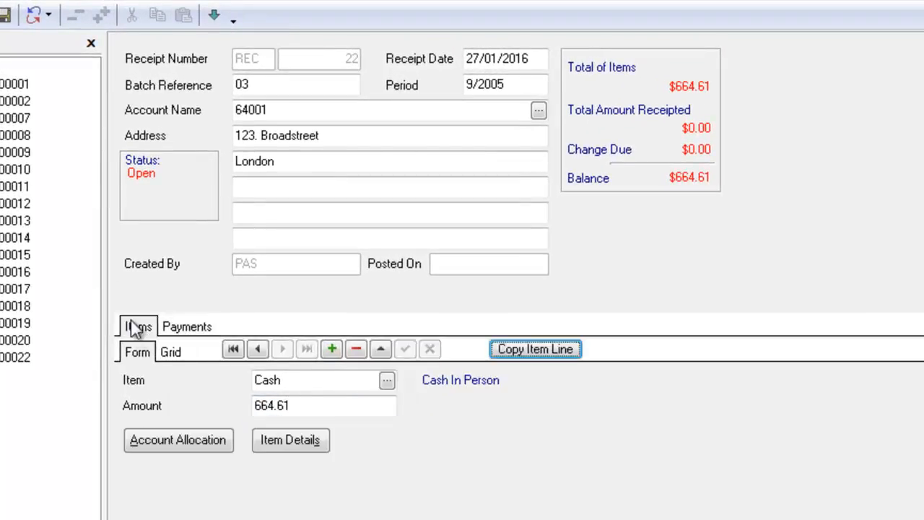
click(170, 352)
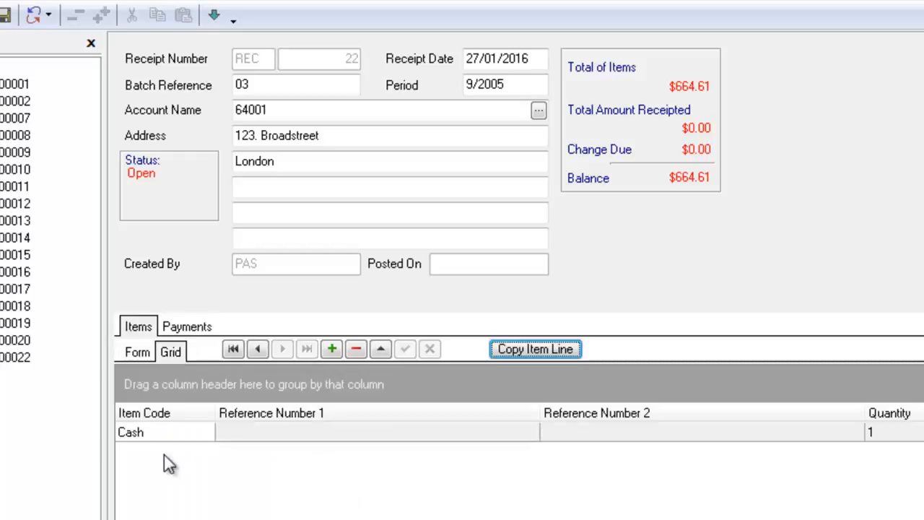
click(189, 328)
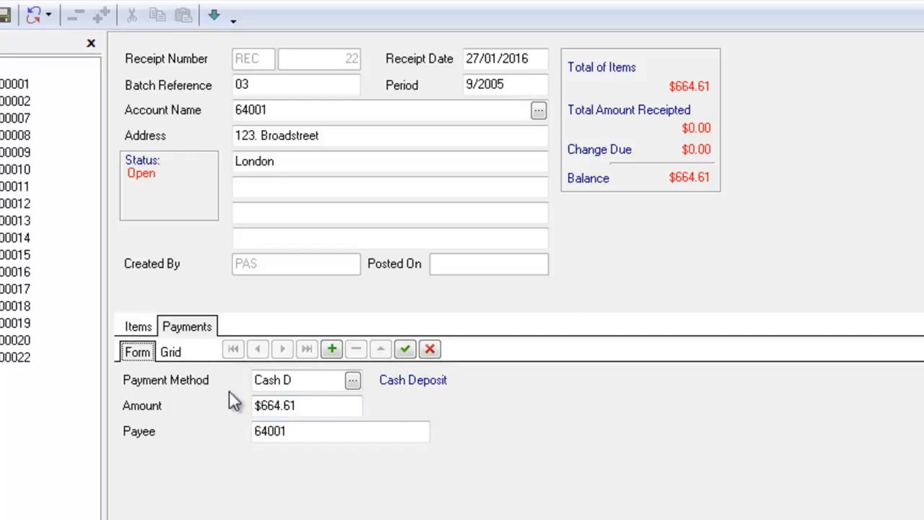
click(410, 351)
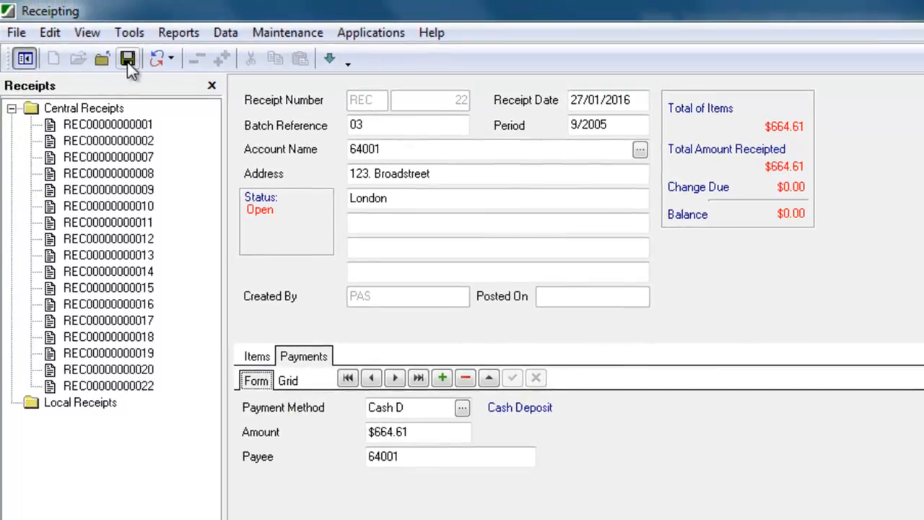
click(128, 59)
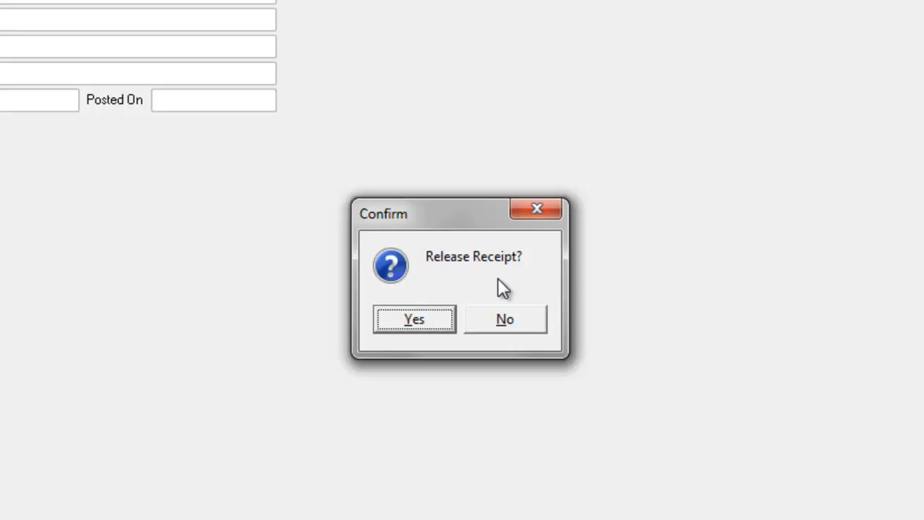
click(525, 322)
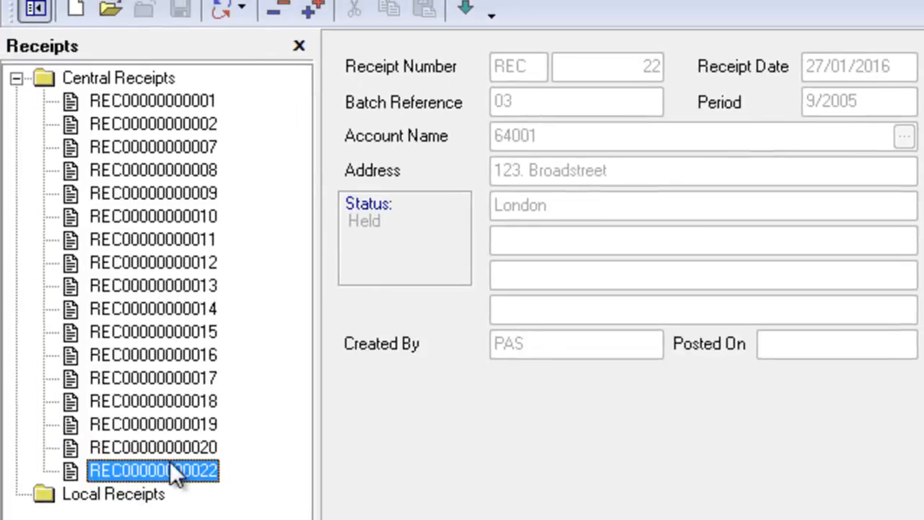
right_click(151, 469)
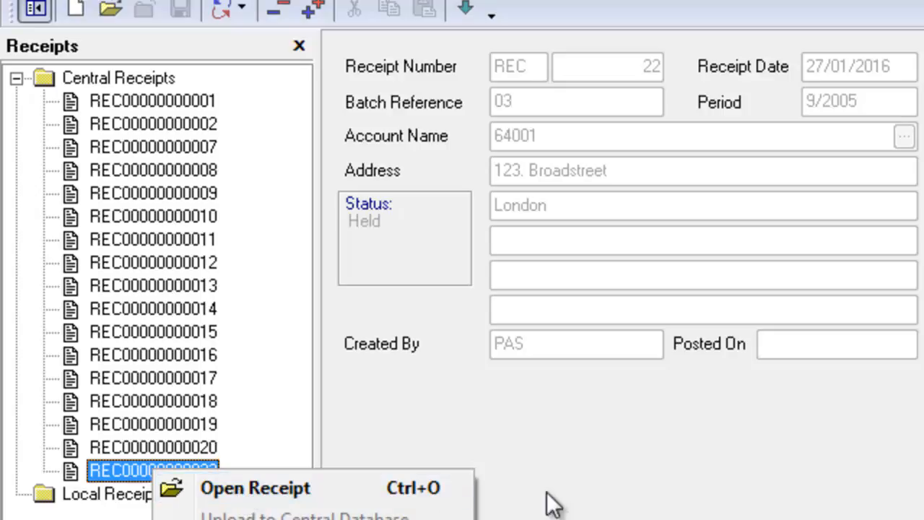
click(524, 487)
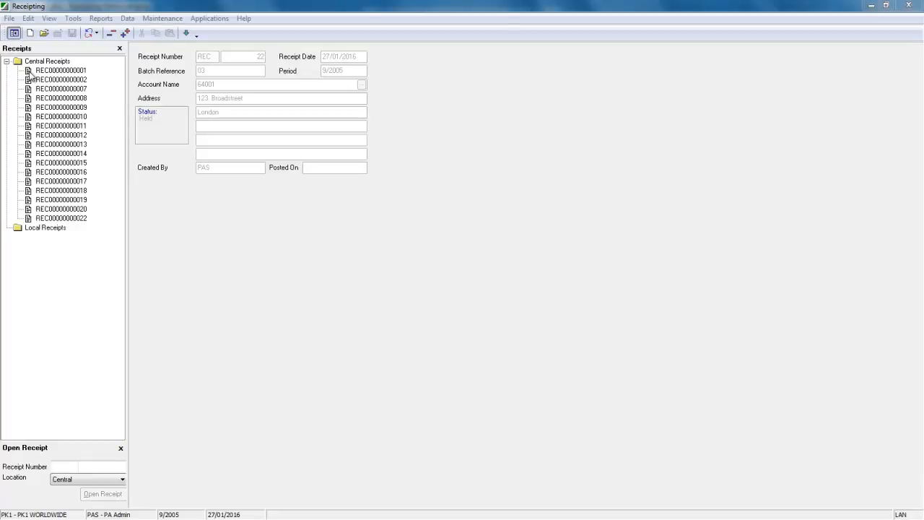
click(9, 18)
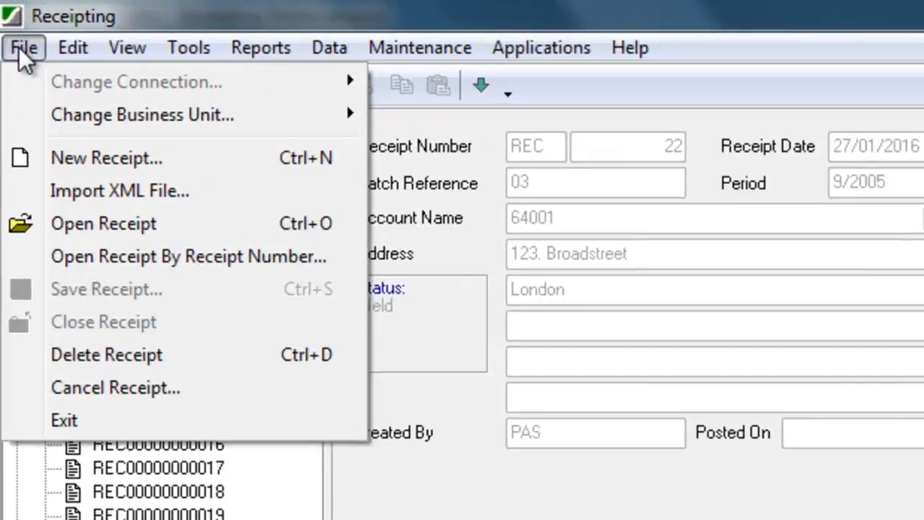
mouse_move(112, 116)
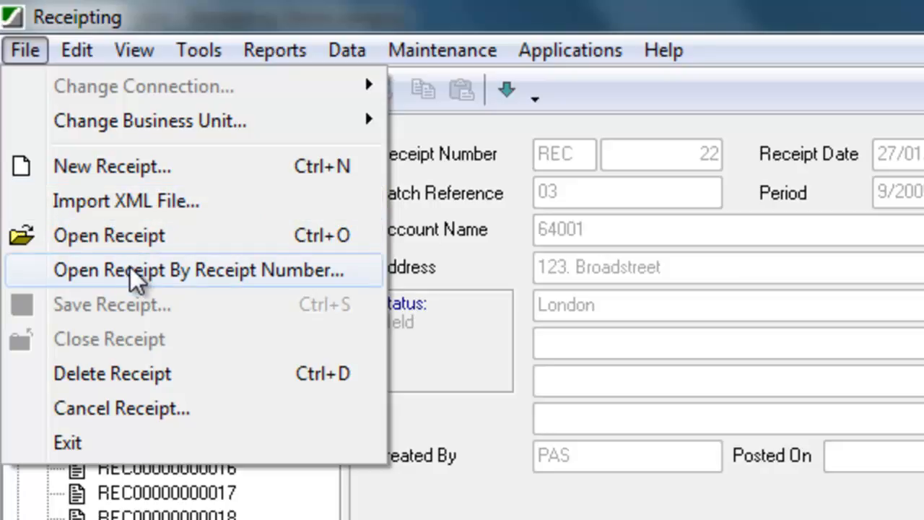
click(131, 416)
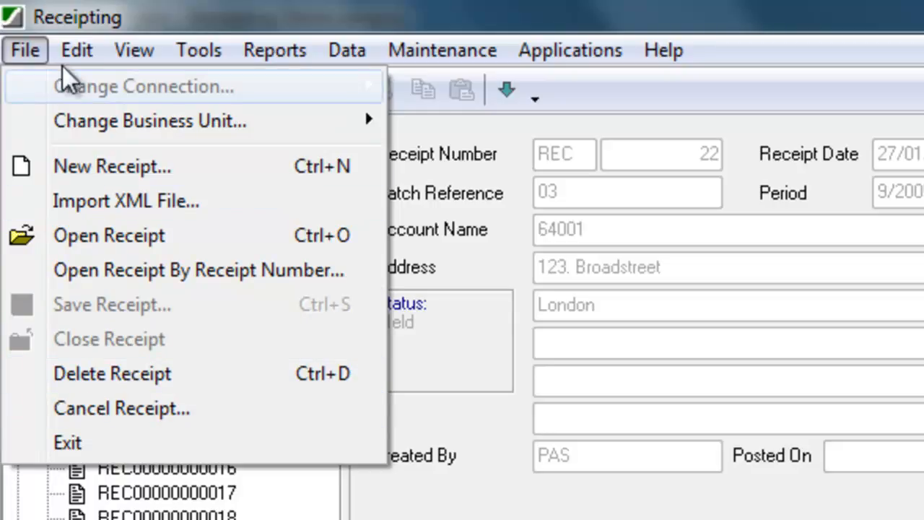
mouse_move(73, 58)
mouse_move(132, 66)
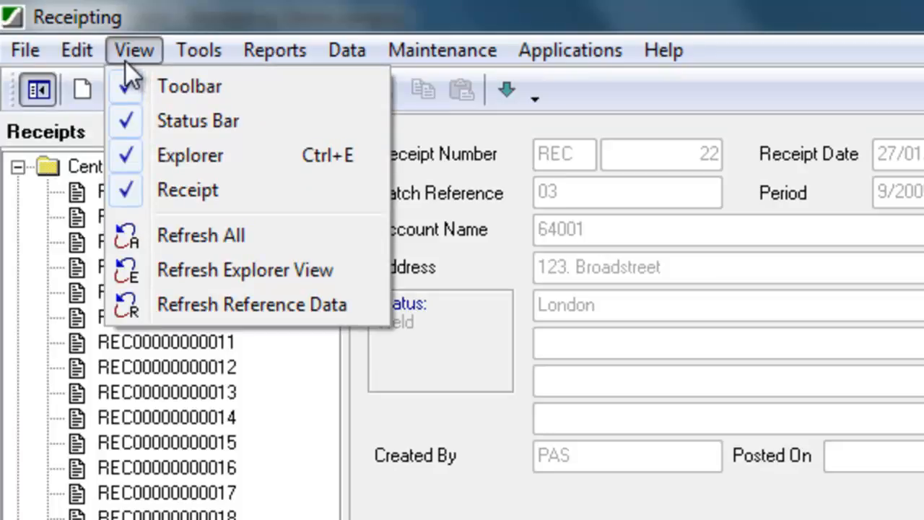
mouse_move(178, 64)
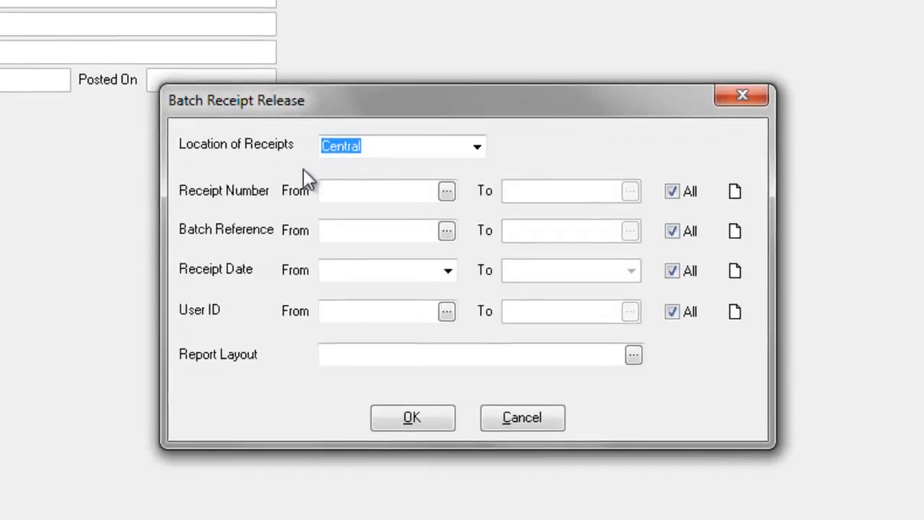
Step: In Batch Receipt Release, keep location Central and choose the Batch Release report layout
drag(354, 119, 329, 16)
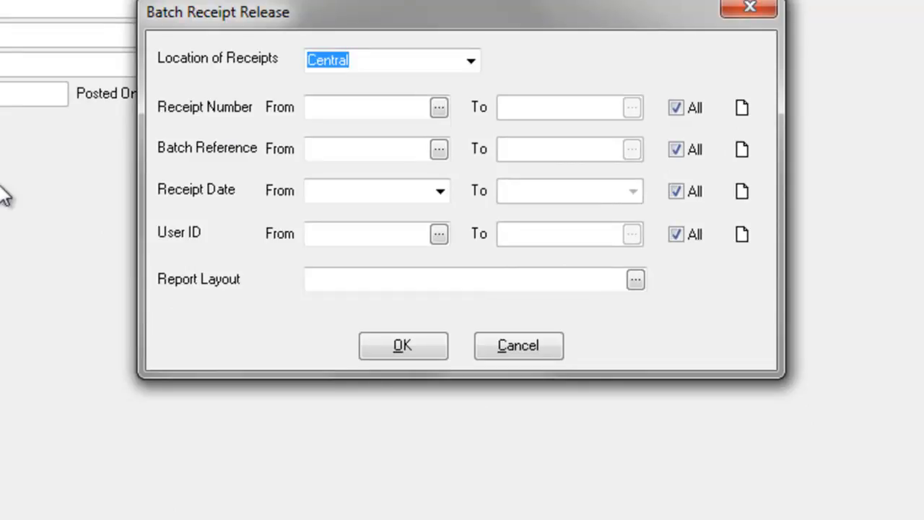
click(470, 63)
click(474, 59)
click(349, 109)
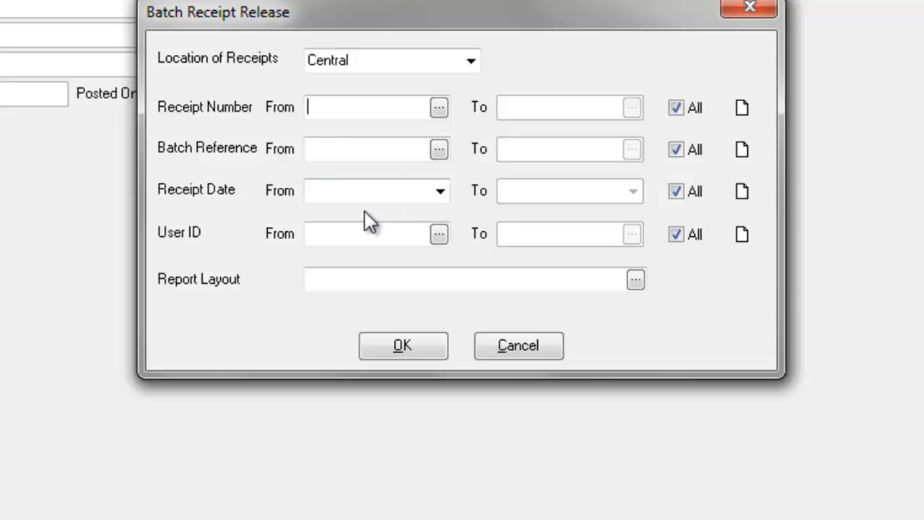
click(635, 281)
double_click(280, 189)
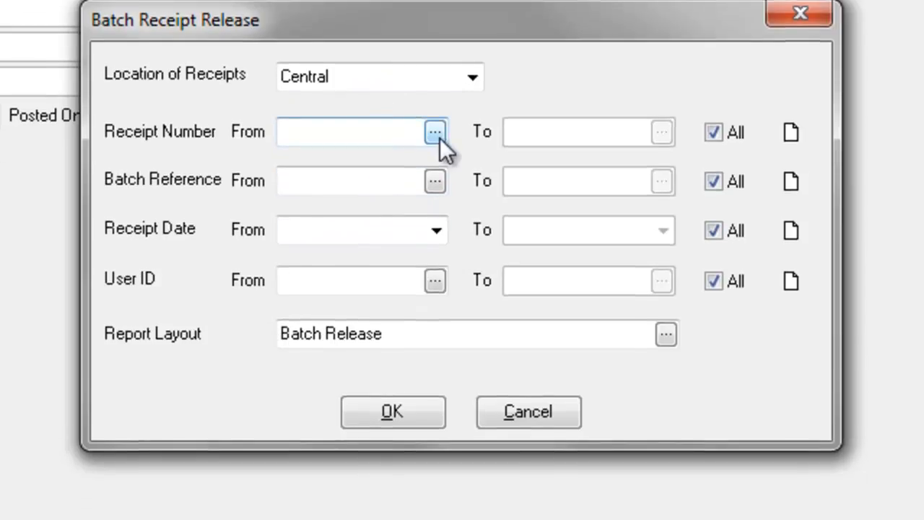
click(439, 137)
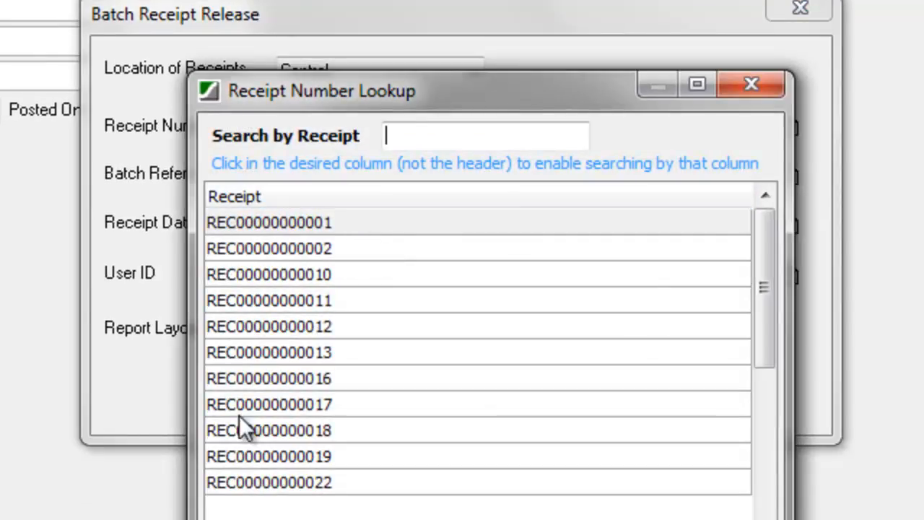
double_click(320, 483)
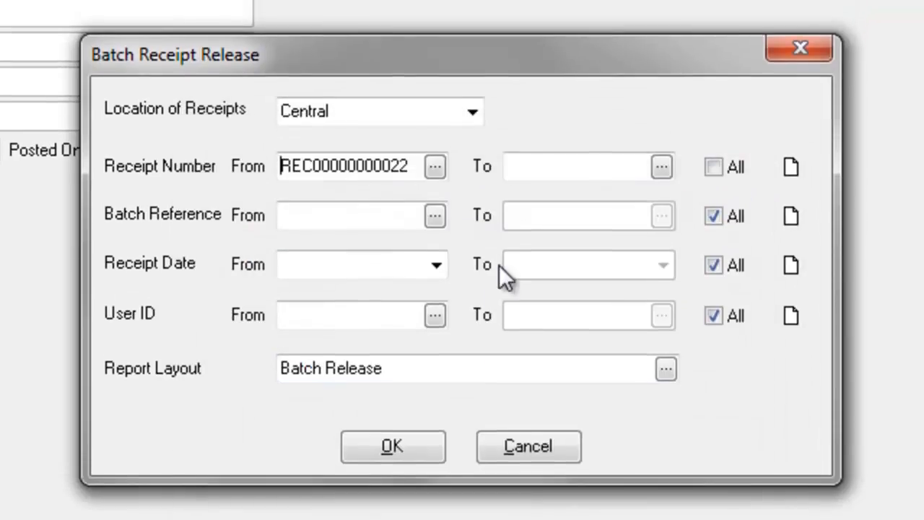
click(788, 169)
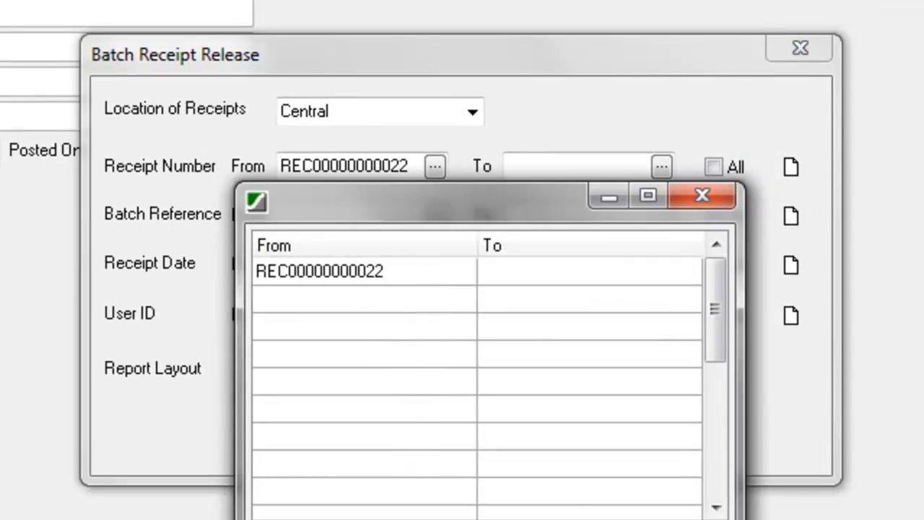
click(578, 519)
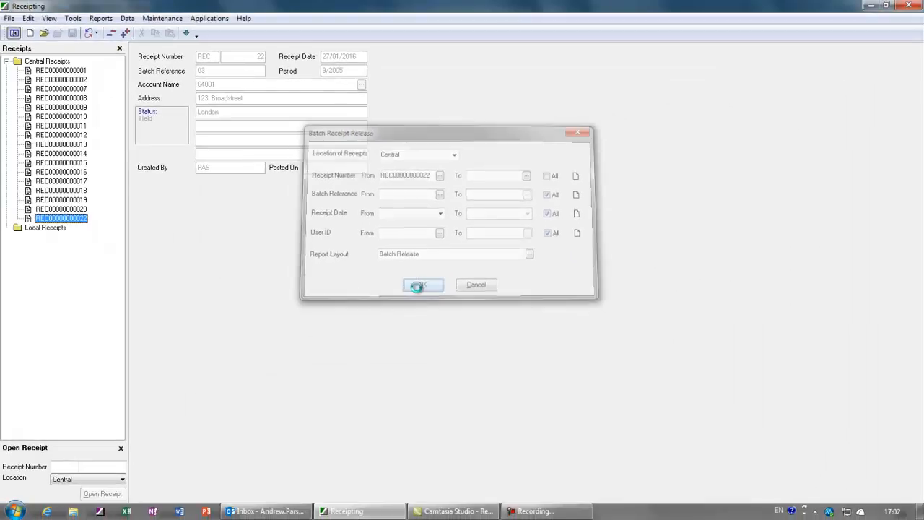
click(390, 446)
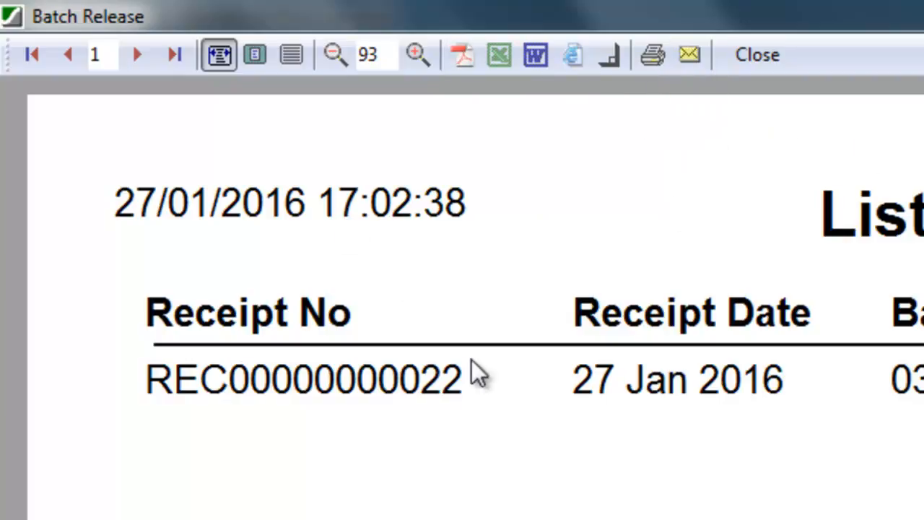
click(756, 55)
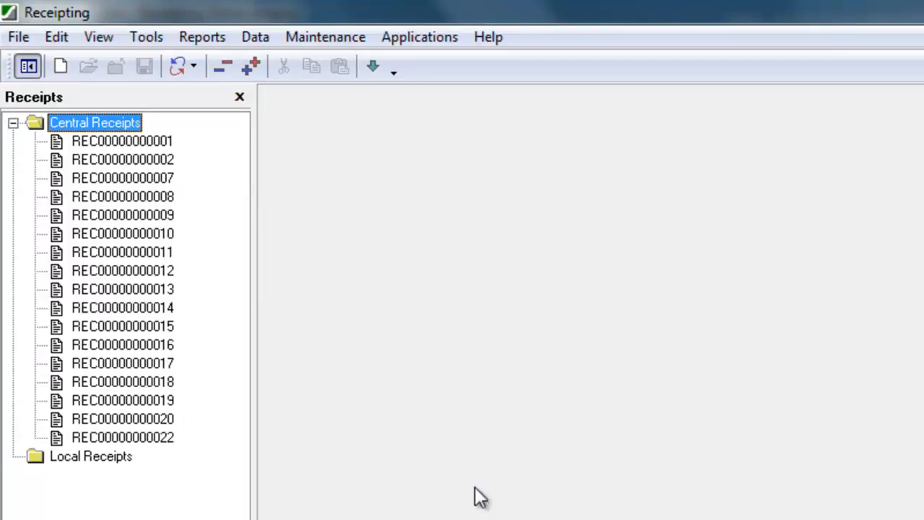
click(141, 439)
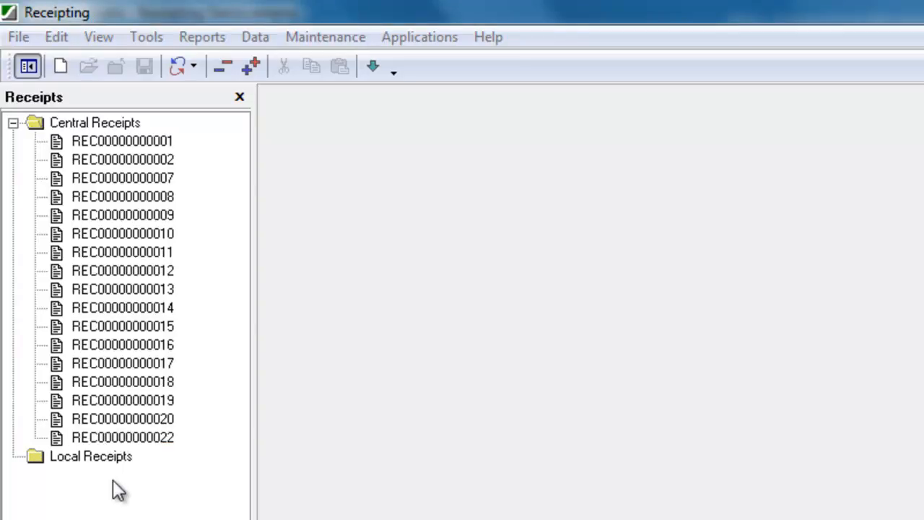
click(123, 123)
click(146, 37)
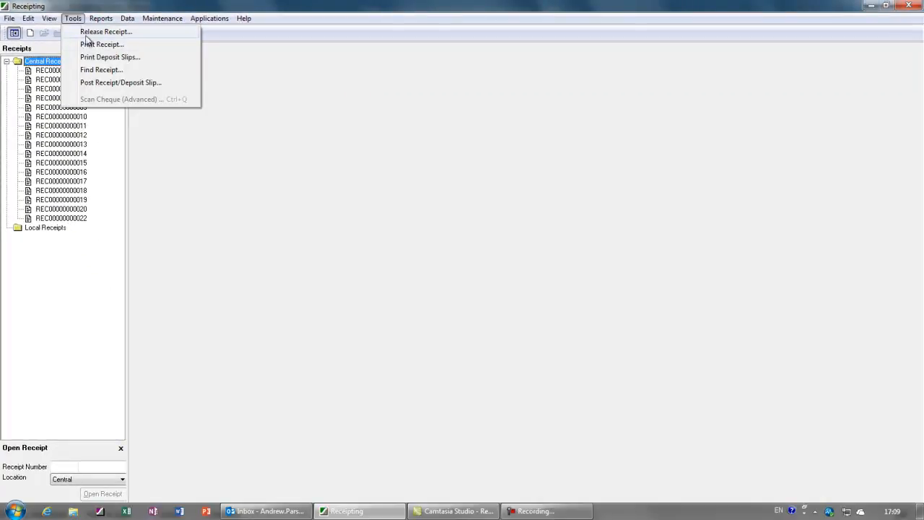
Step: Preview a reprint of Central receipts using the Receipt report layout
click(96, 45)
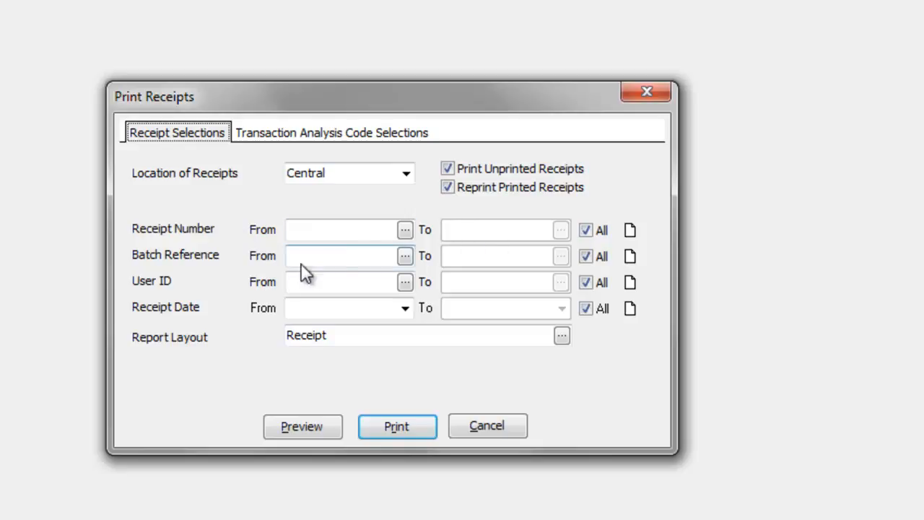
double_click(334, 337)
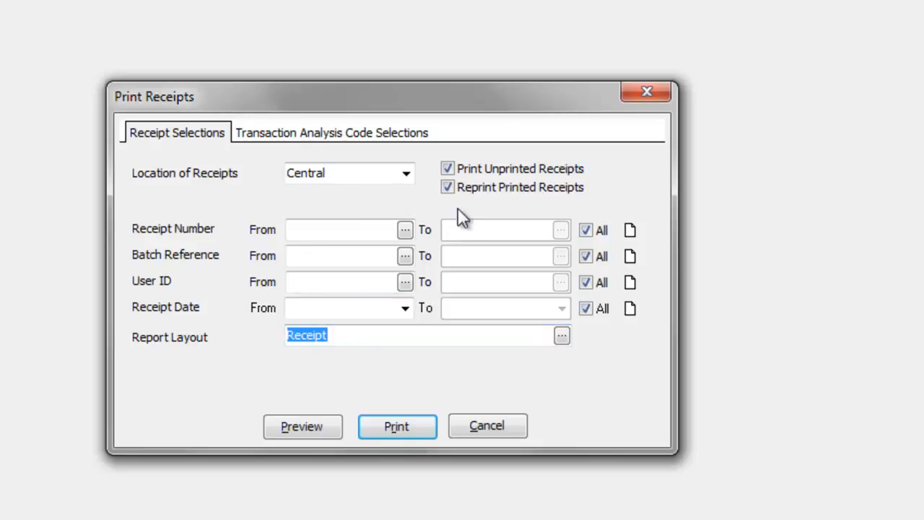
click(297, 135)
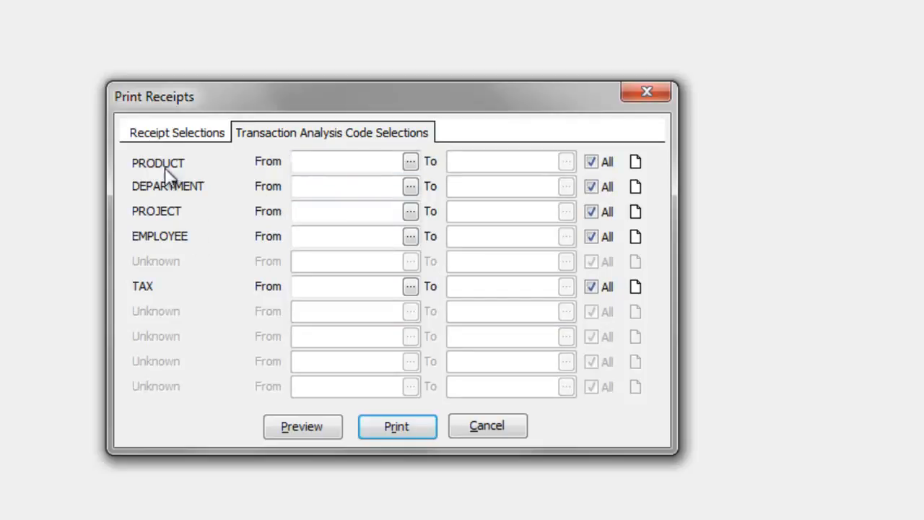
click(174, 137)
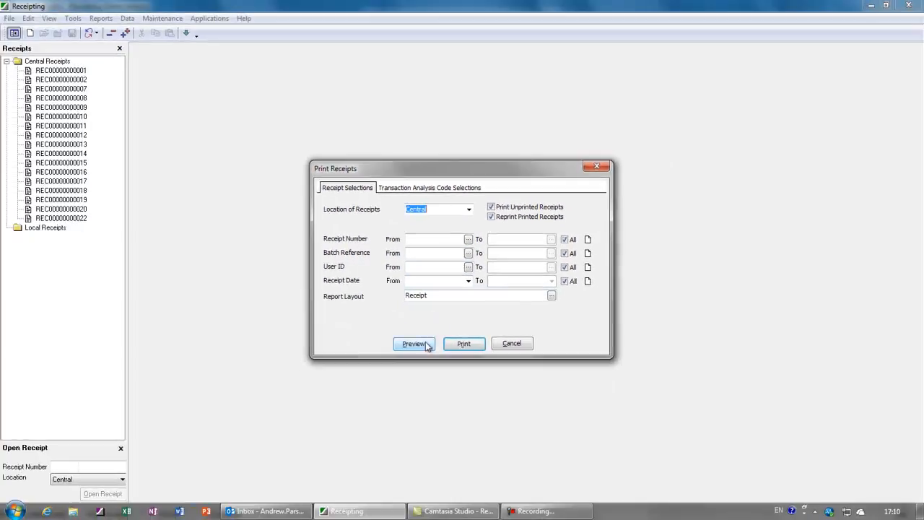
click(415, 345)
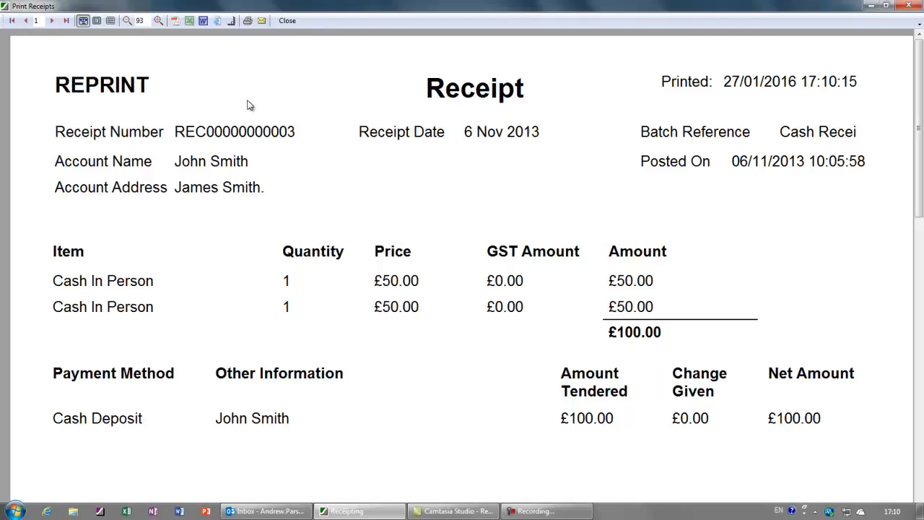
click(51, 21)
click(52, 21)
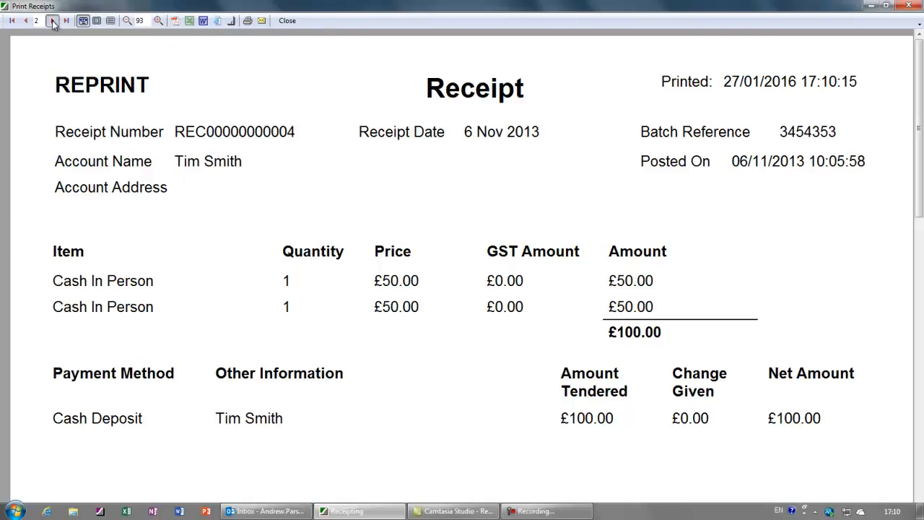
click(51, 20)
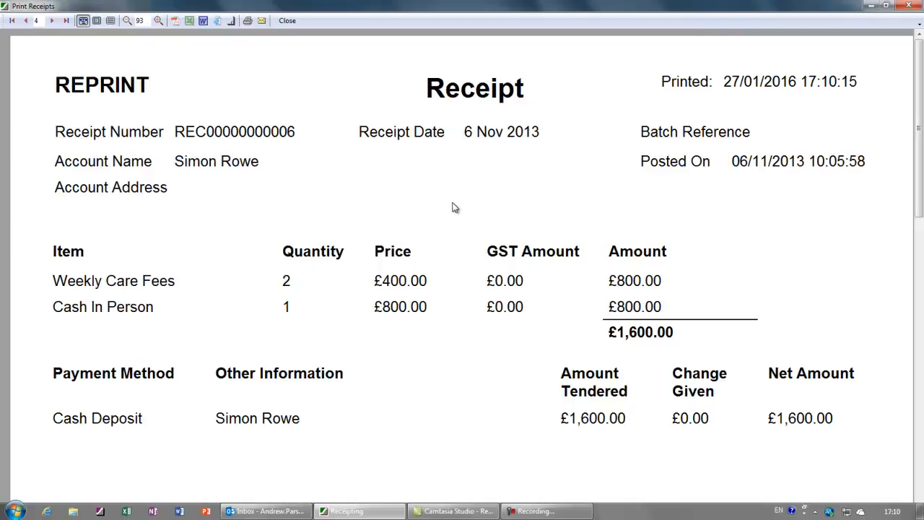
click(287, 21)
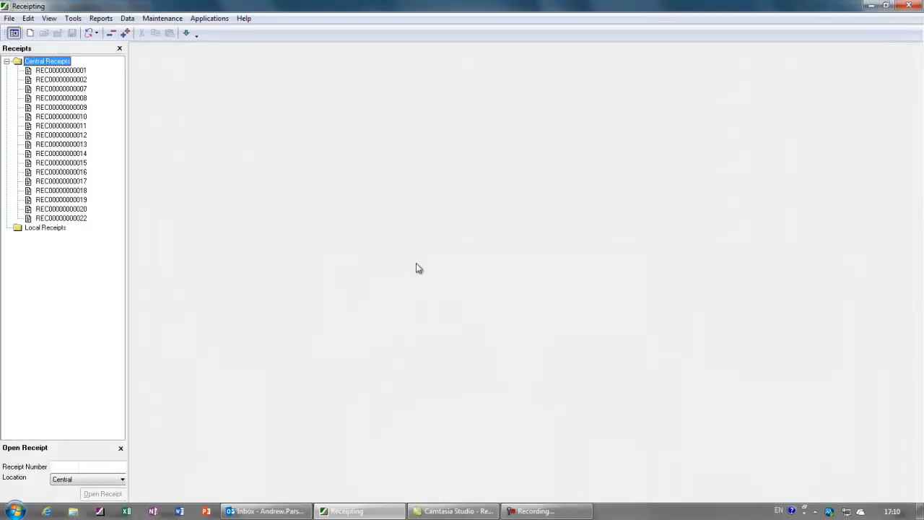
click(61, 218)
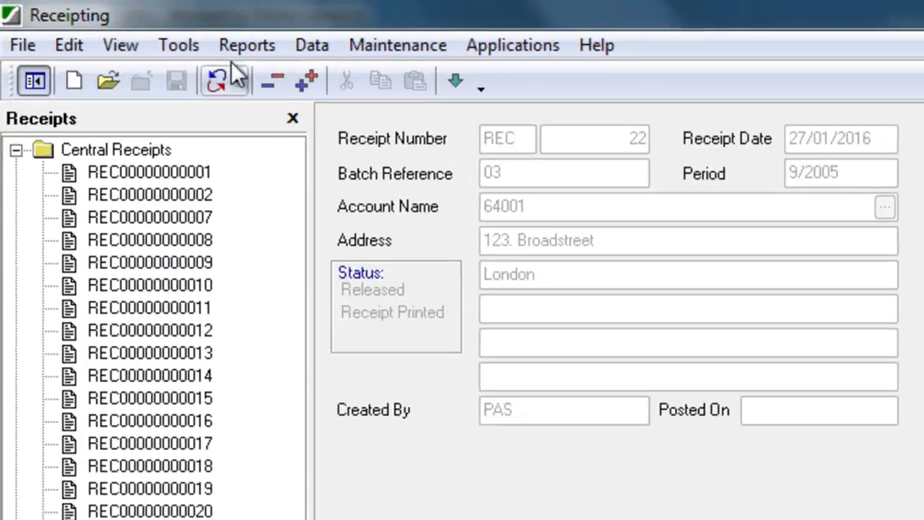
Step: Open Print Deposit Slips, try Post After Printing and Reprint, then settle on Print Unprinted
click(73, 18)
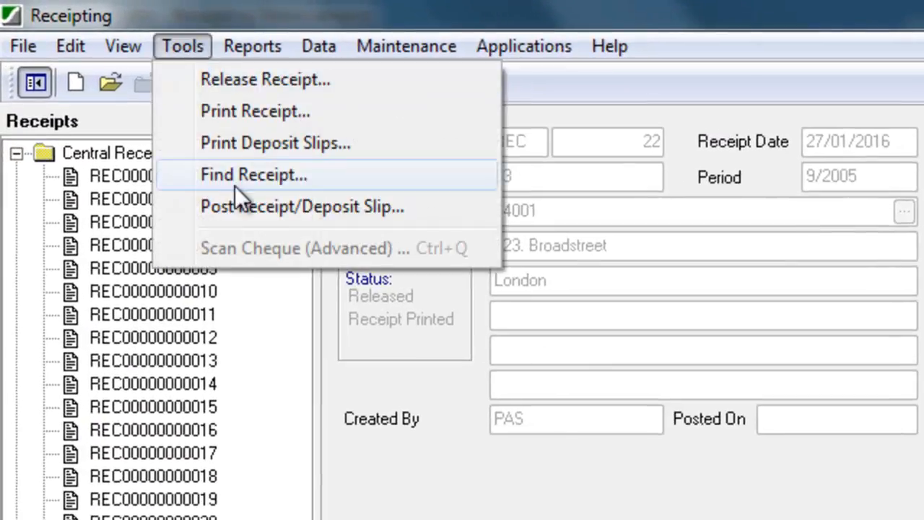
click(236, 147)
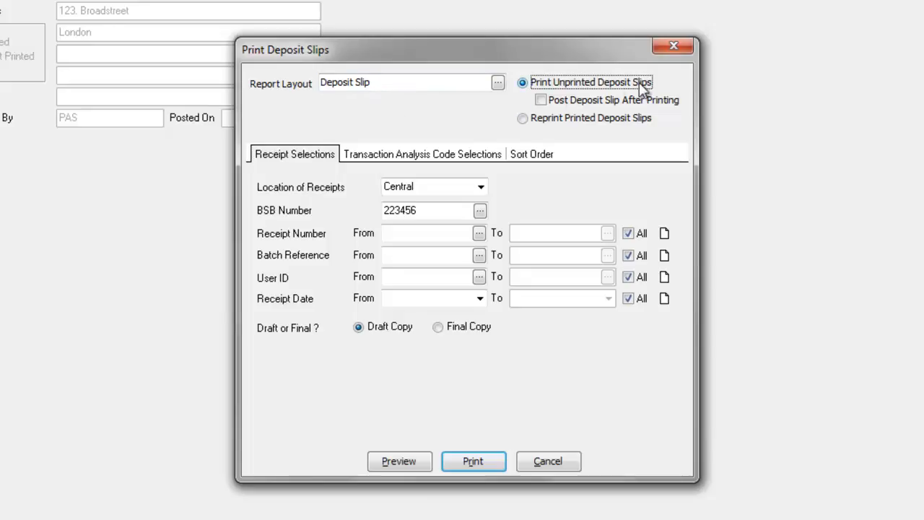
click(541, 99)
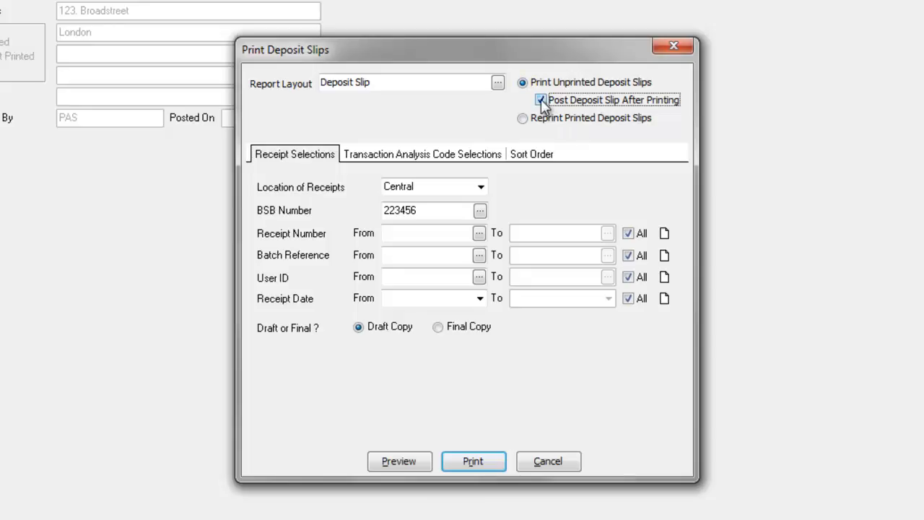
click(523, 118)
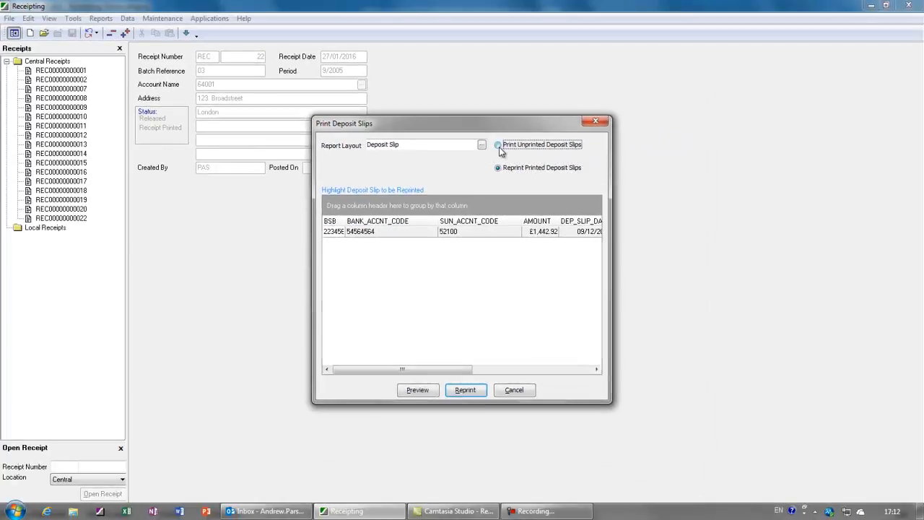
click(515, 99)
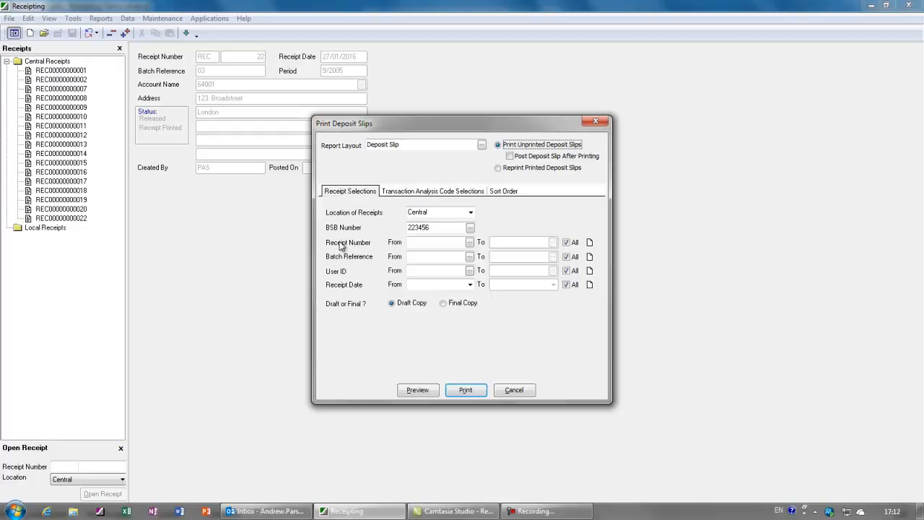
Step: Choose BSB 223456 from the branch lookup and preview the £15,423.22 draft deposit slip
click(470, 228)
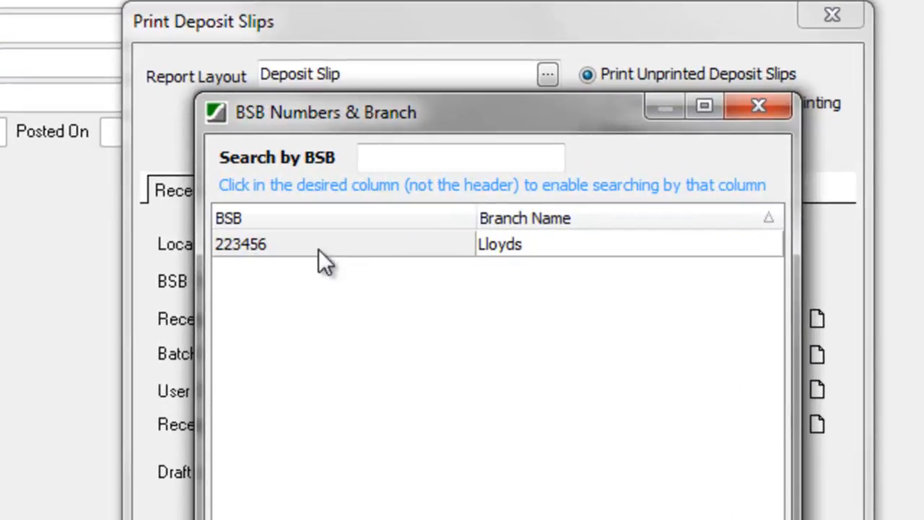
click(458, 517)
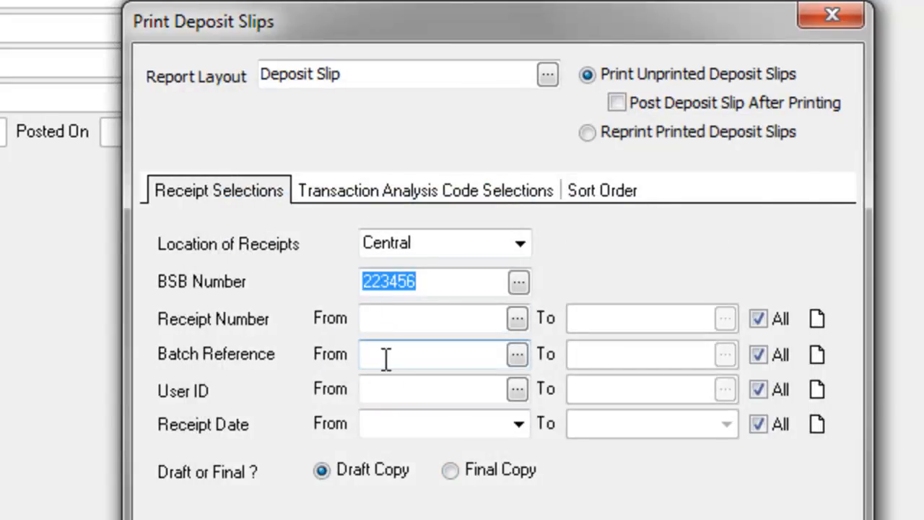
click(412, 323)
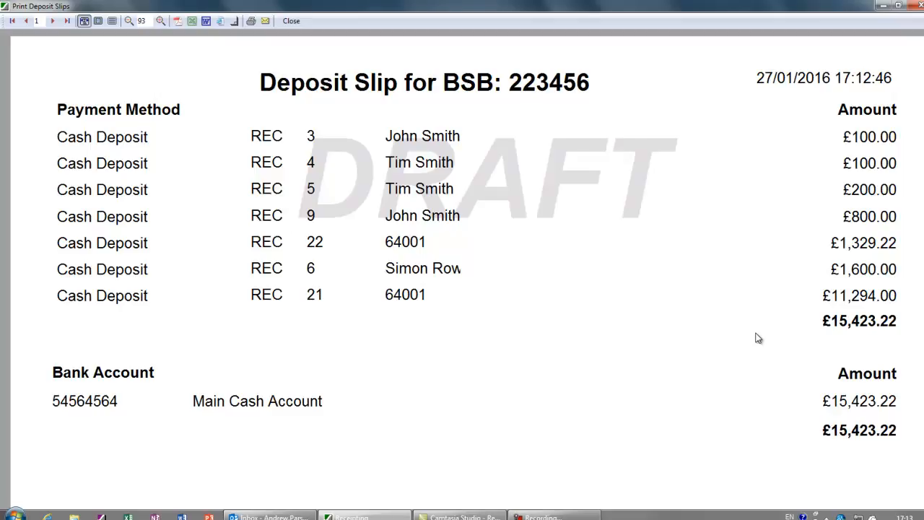
click(291, 21)
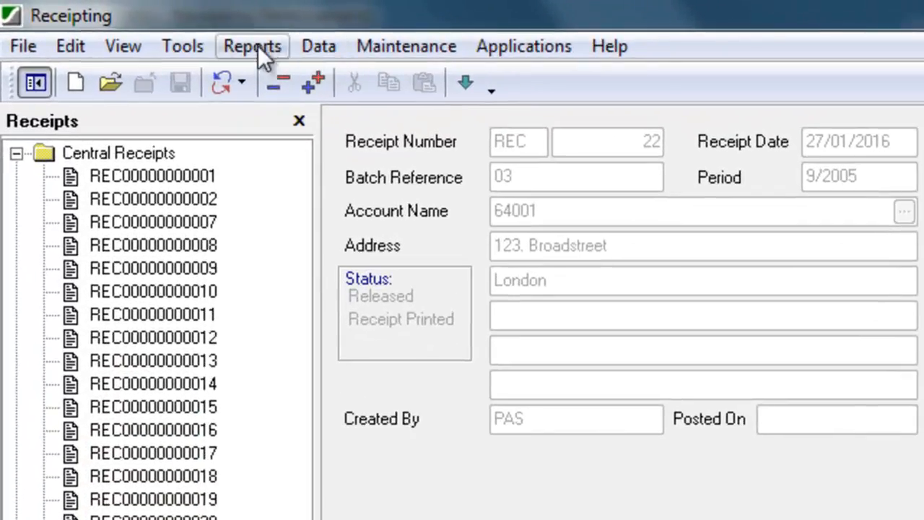
click(187, 45)
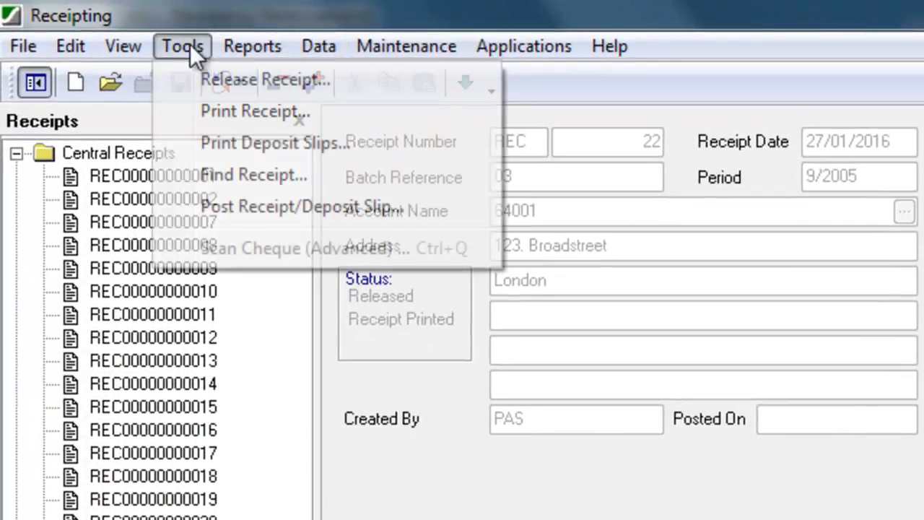
Step: Open Post Receipts and Deposit Slips, toggle Exclude Receipts on and back off
click(302, 207)
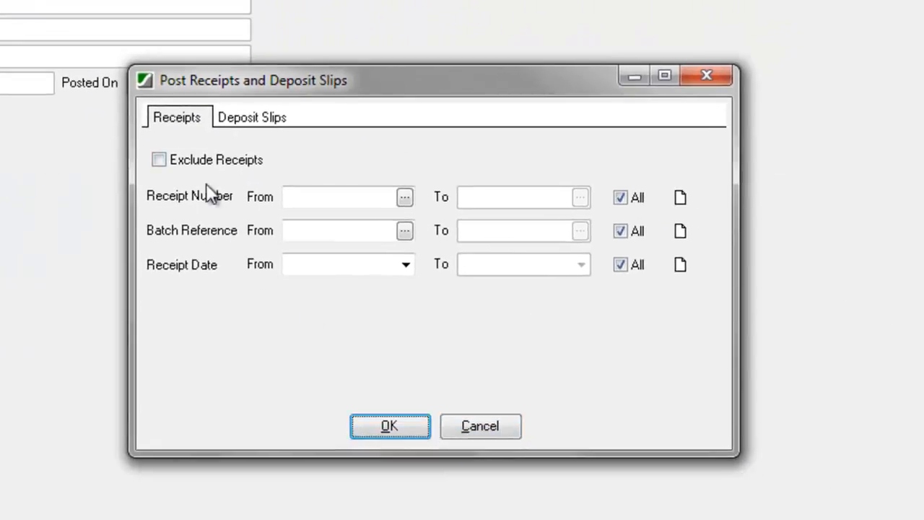
click(250, 116)
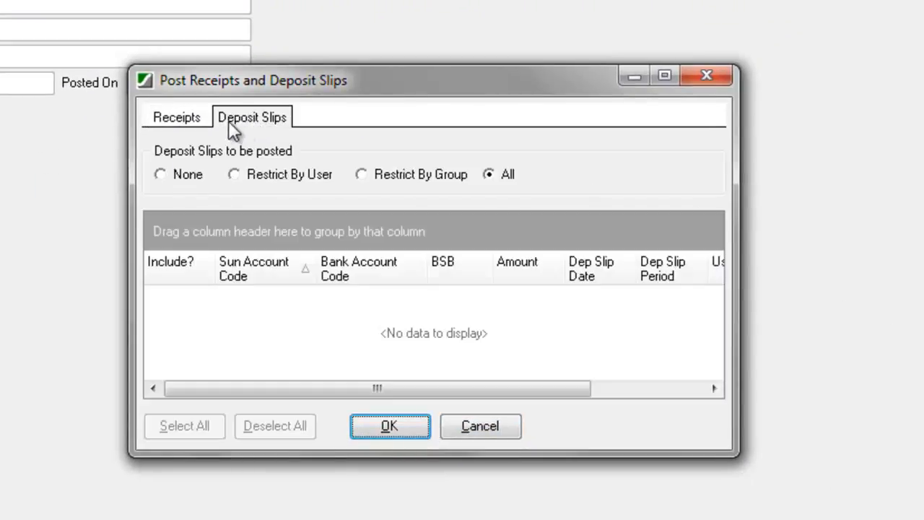
click(176, 120)
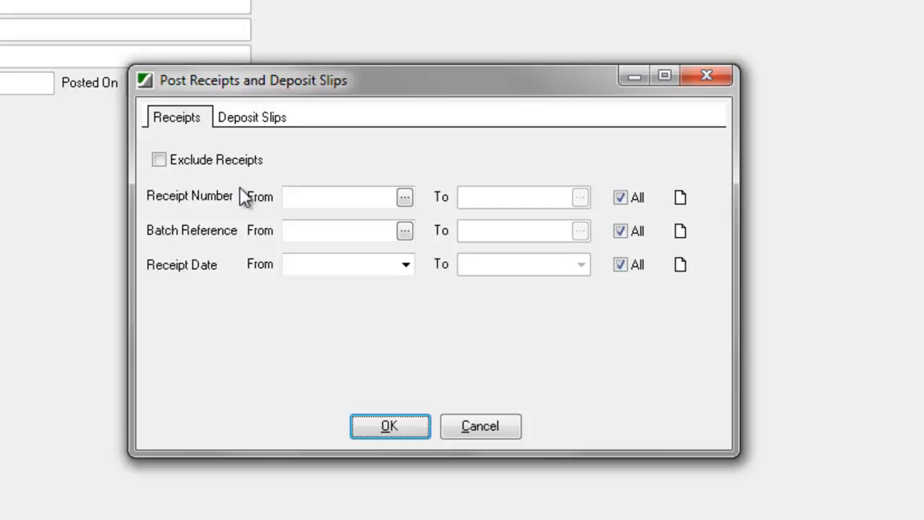
click(244, 120)
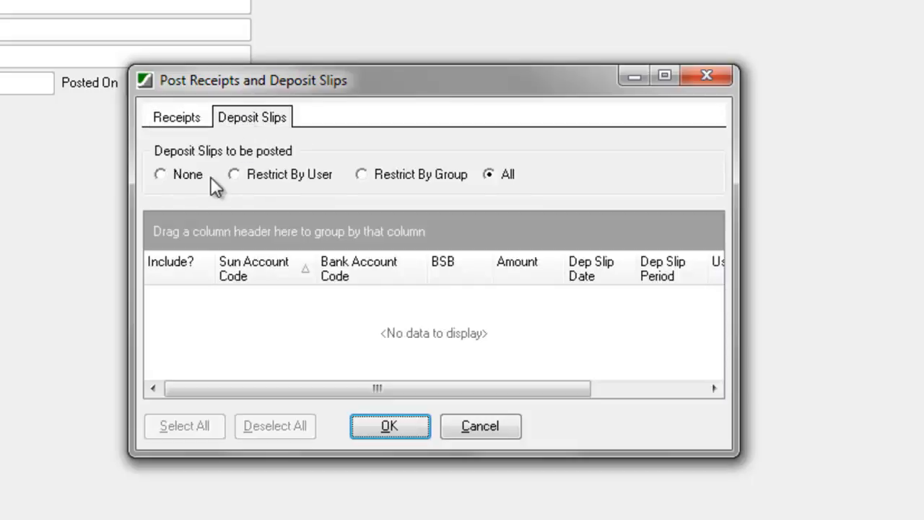
click(163, 120)
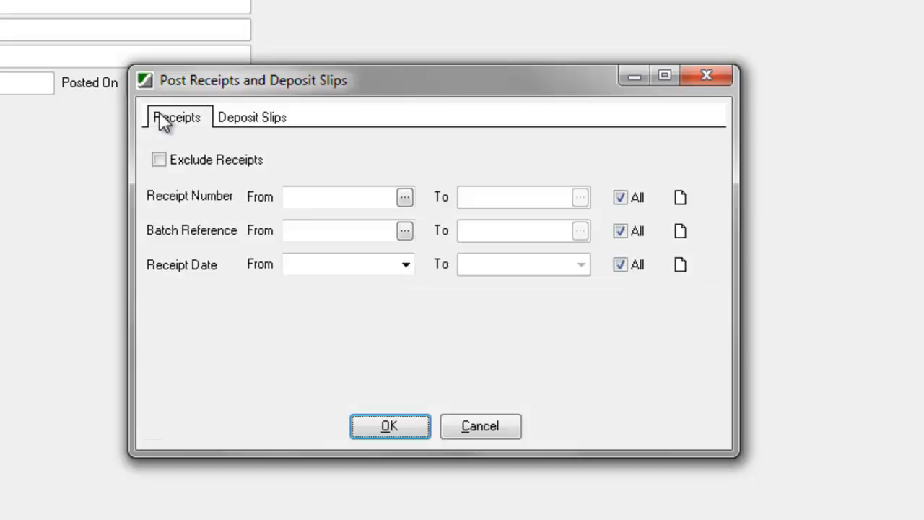
click(158, 158)
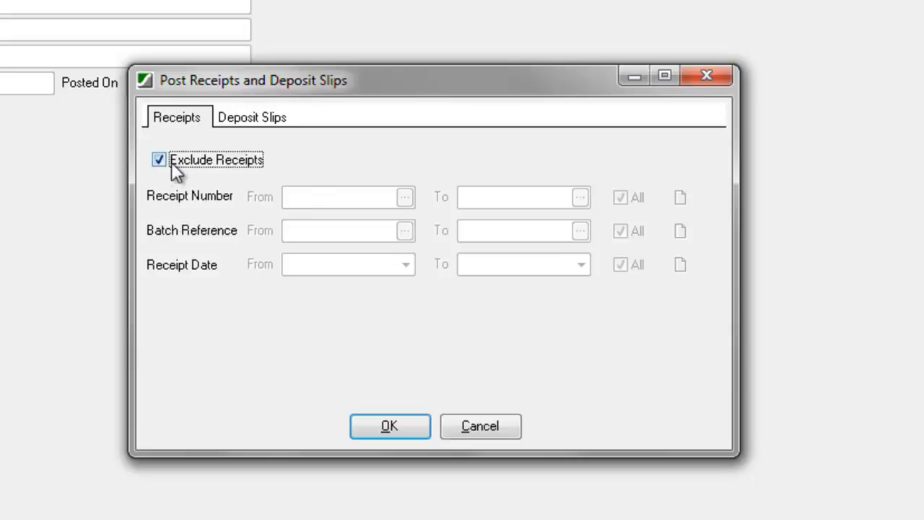
click(249, 123)
click(199, 120)
click(165, 159)
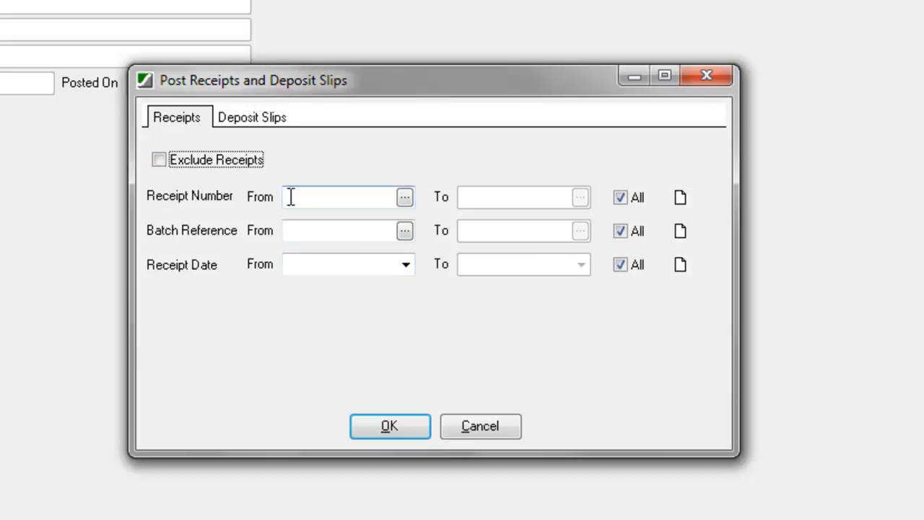
Step: Try posting deposit slips by user and by group, then restore All
click(241, 119)
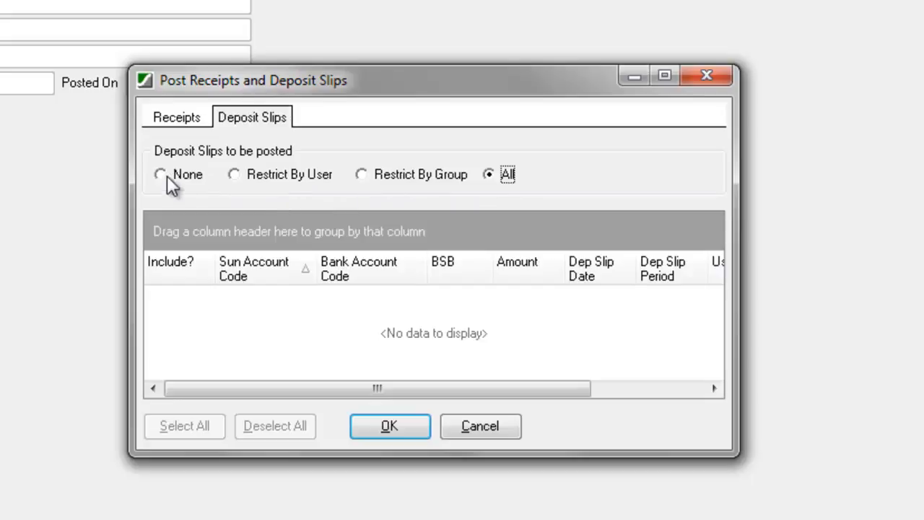
click(298, 180)
click(404, 179)
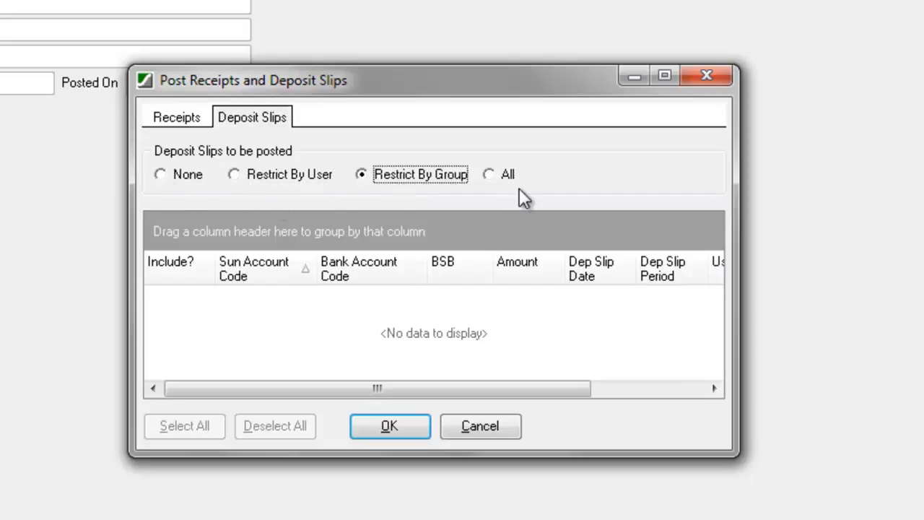
click(490, 177)
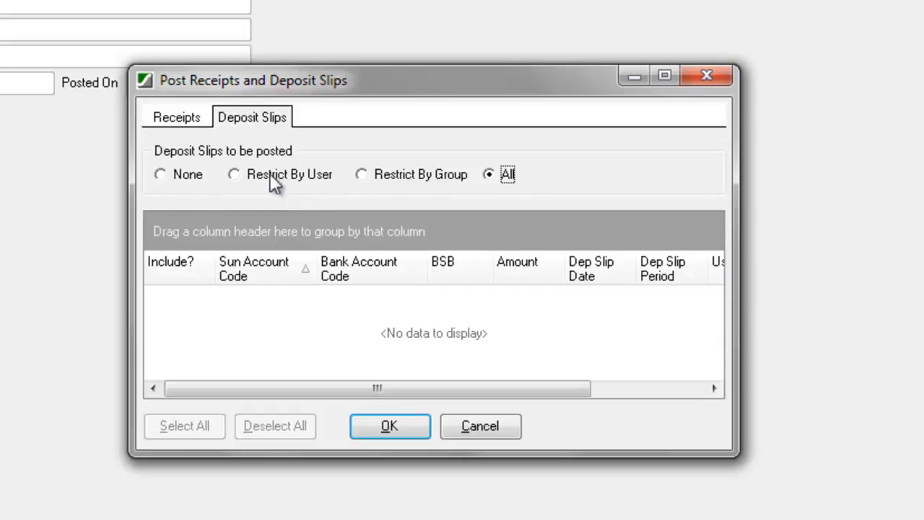
click(177, 118)
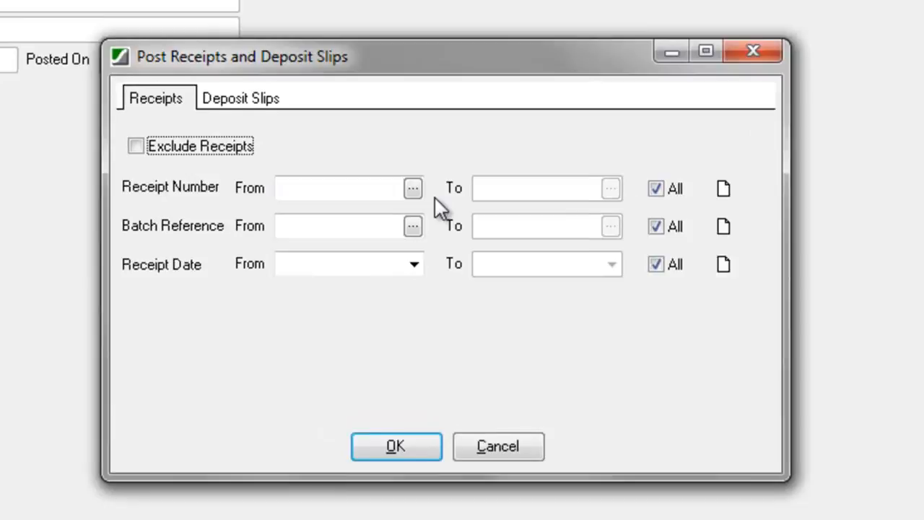
click(412, 189)
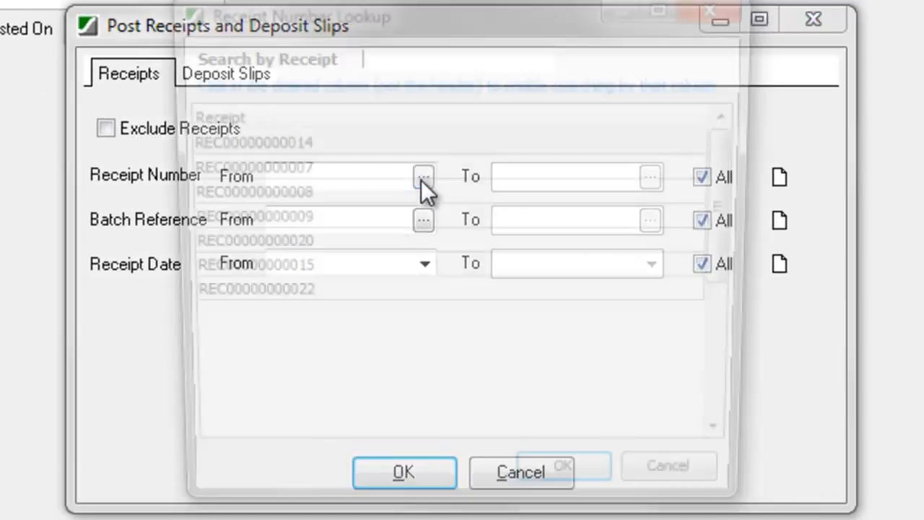
click(258, 293)
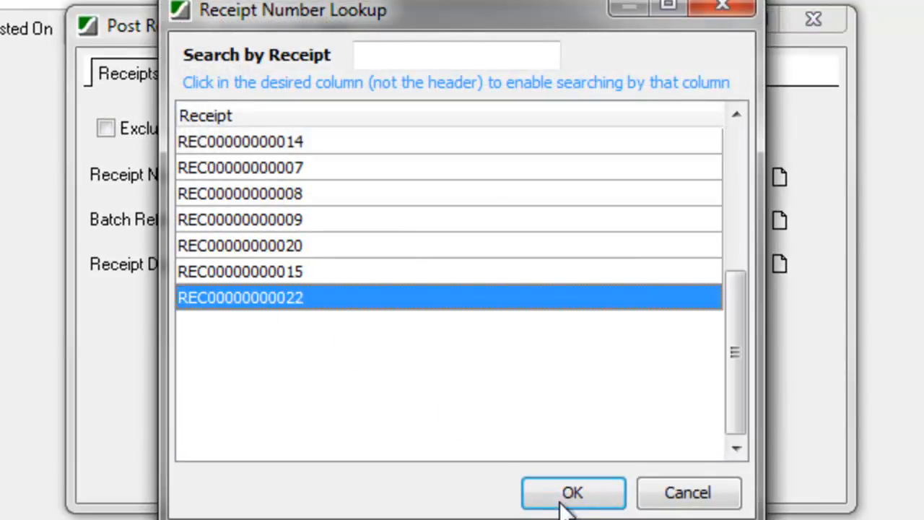
click(567, 497)
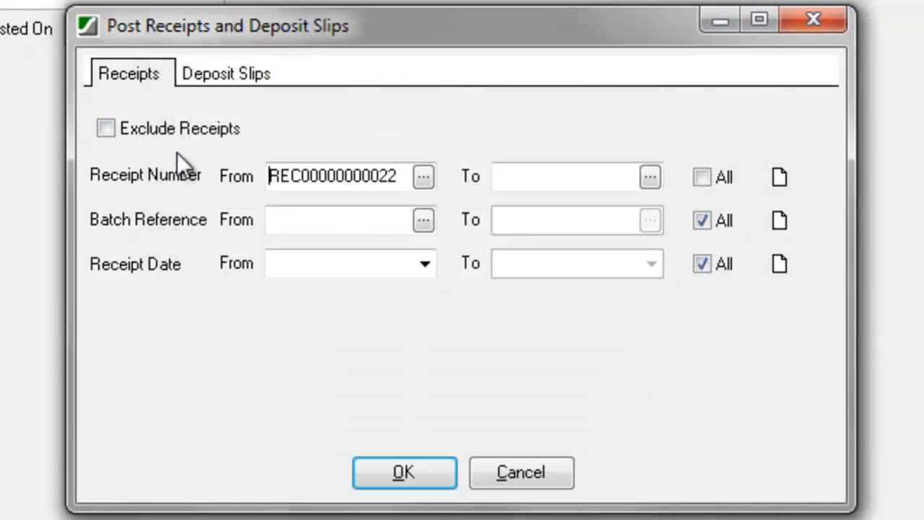
Step: Attempt the post and dismiss the 'Please select one or more Deposit Slips' error
click(224, 77)
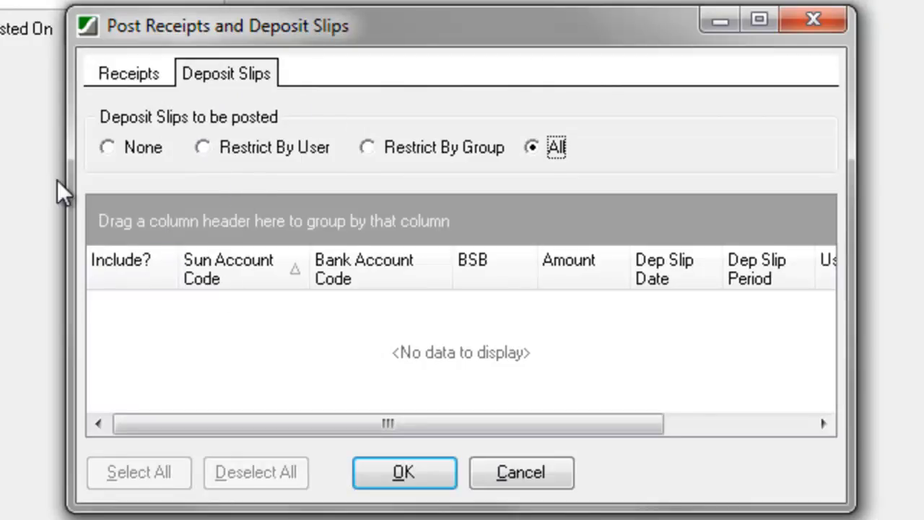
click(123, 75)
click(207, 78)
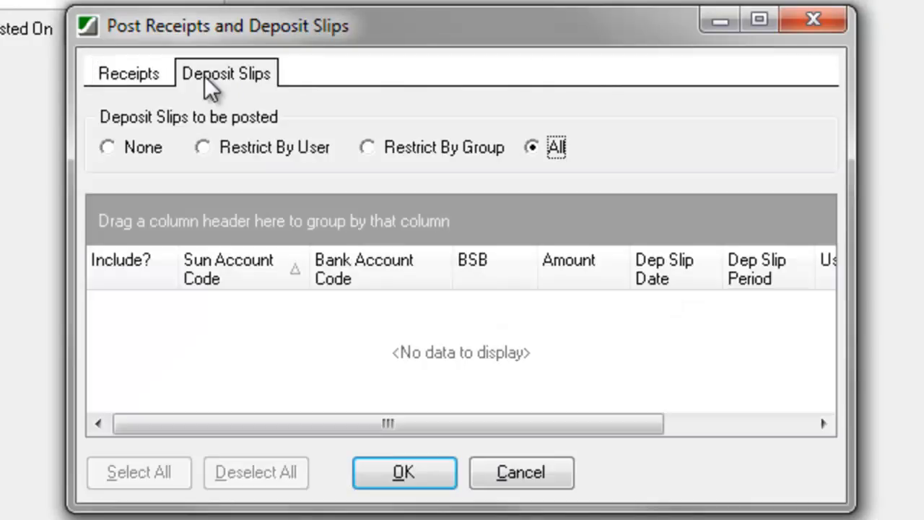
click(408, 475)
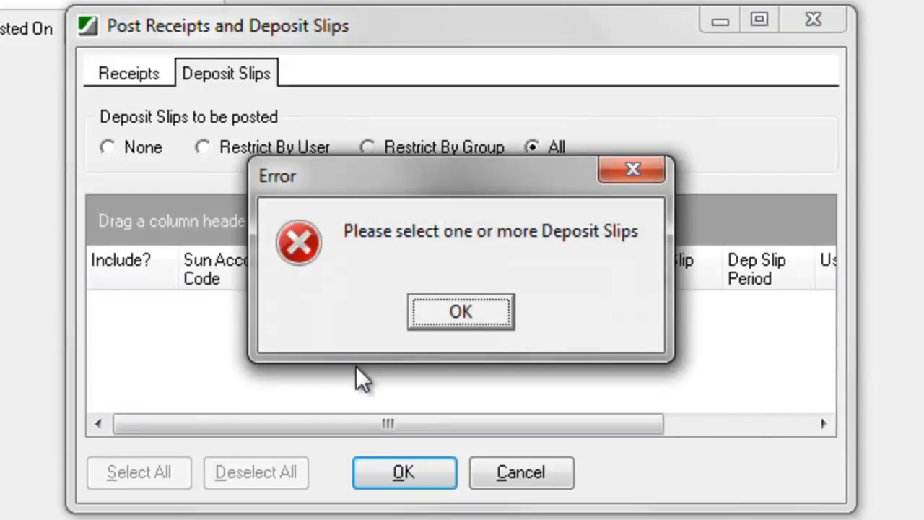
click(463, 314)
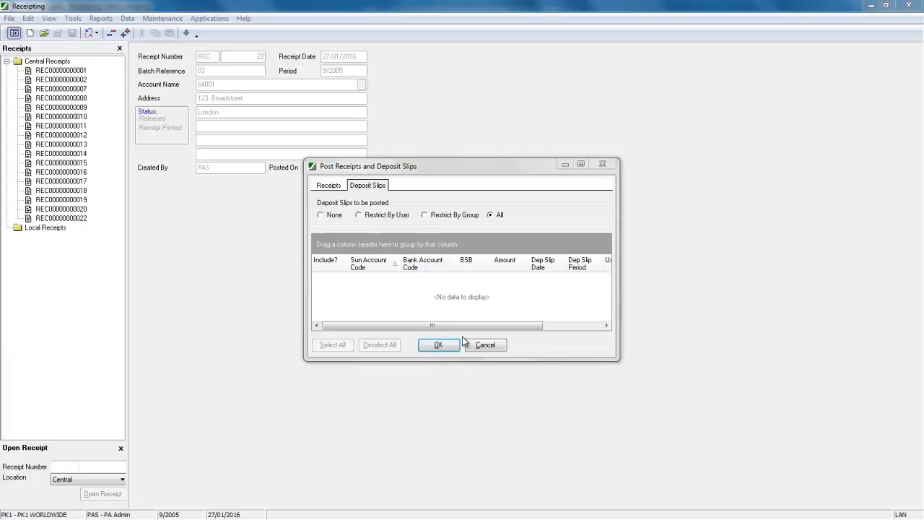
Step: Skip posting and preview the final-copy deposit slip for BSB 223456, totalling £15,423.22
click(486, 345)
click(100, 20)
mouse_move(73, 18)
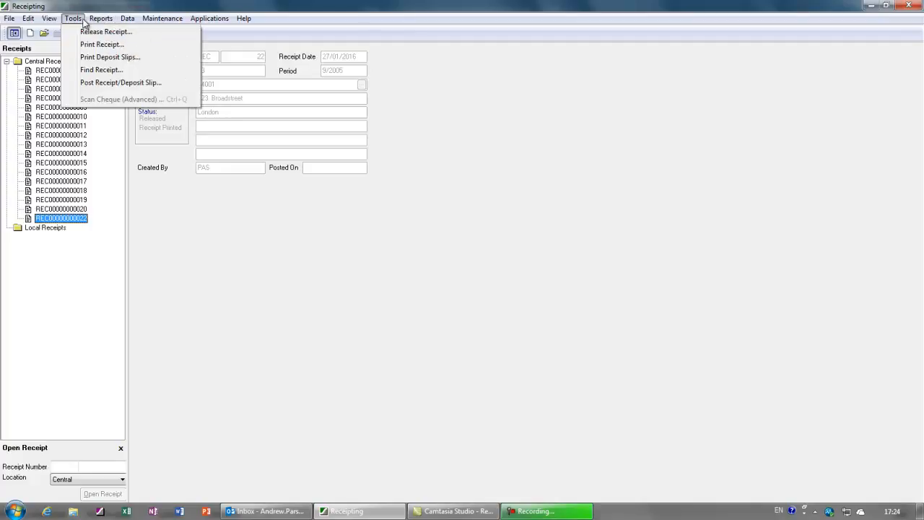
click(92, 57)
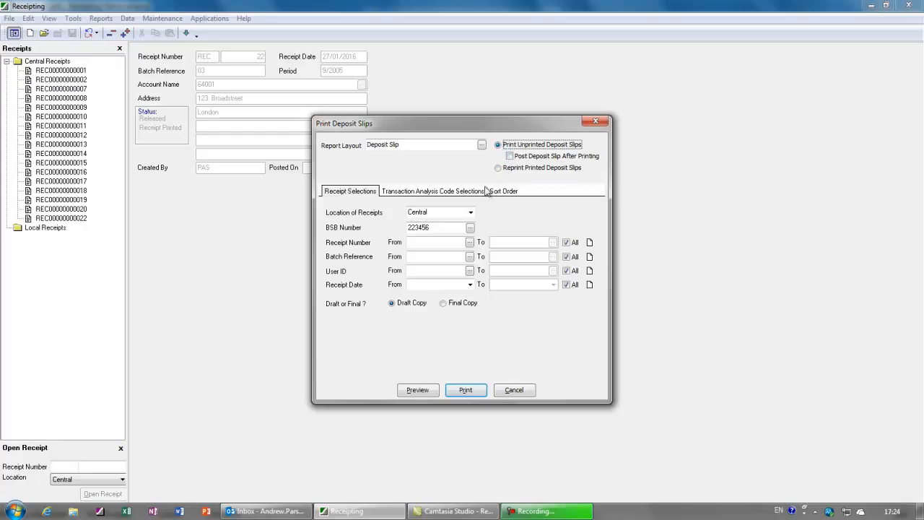
click(443, 303)
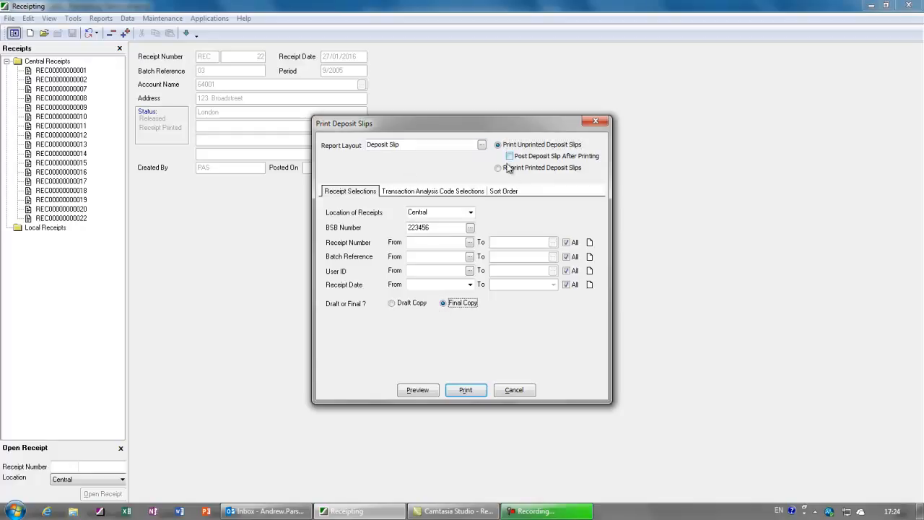
click(421, 391)
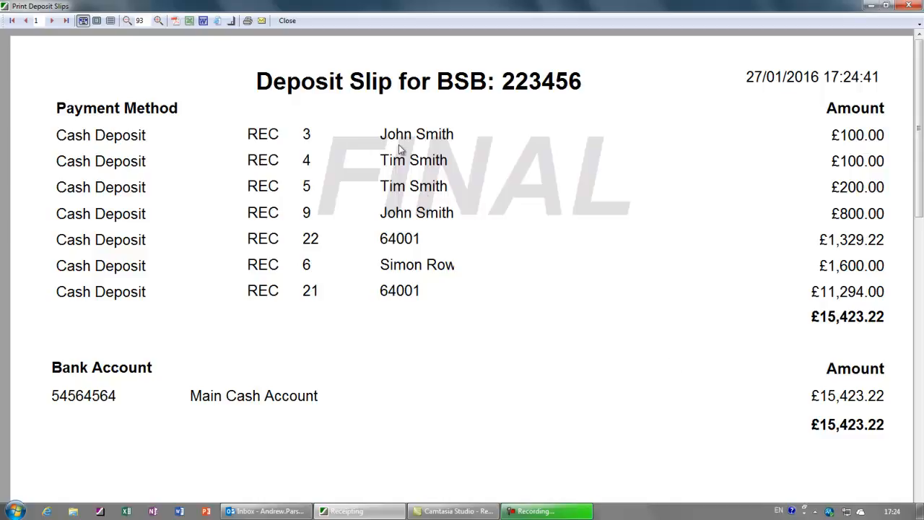
click(288, 21)
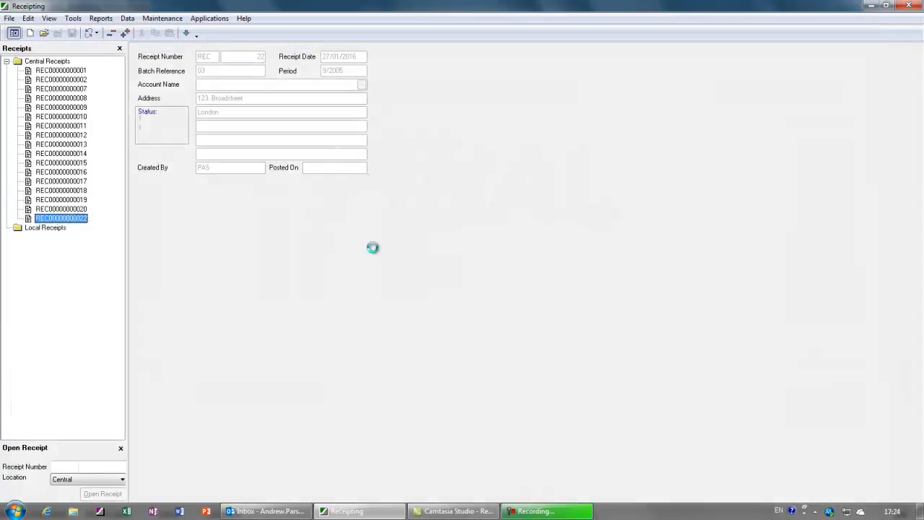
click(73, 18)
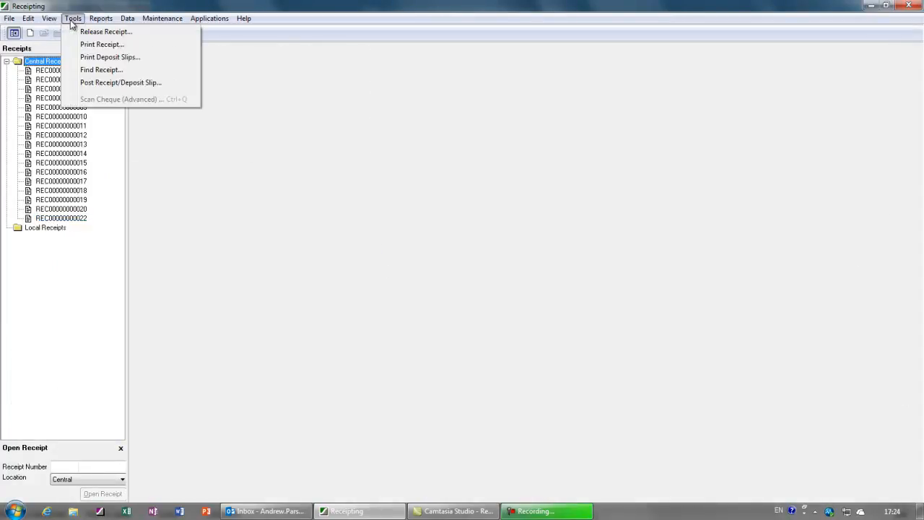
click(95, 84)
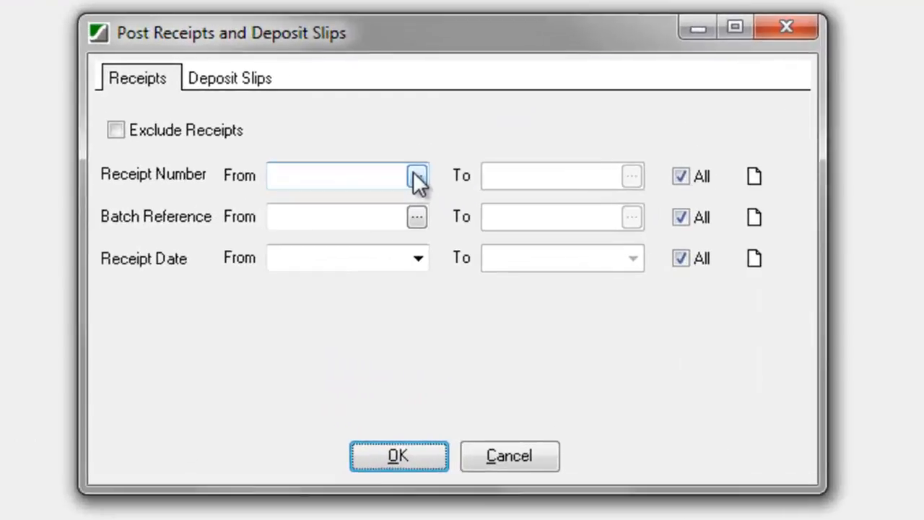
click(447, 226)
double_click(252, 291)
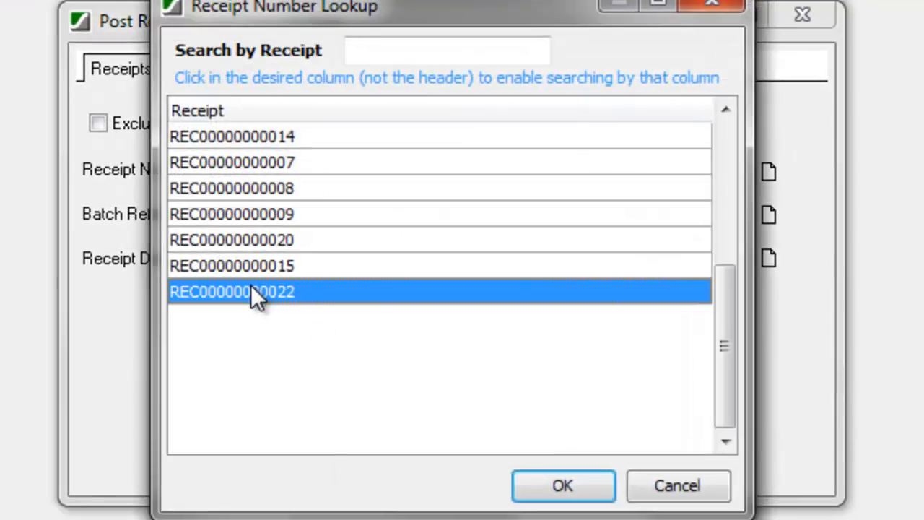
Step: Review the BSB 223456 deposit slip for $15,423.22 in the Deposit Slips list
click(226, 72)
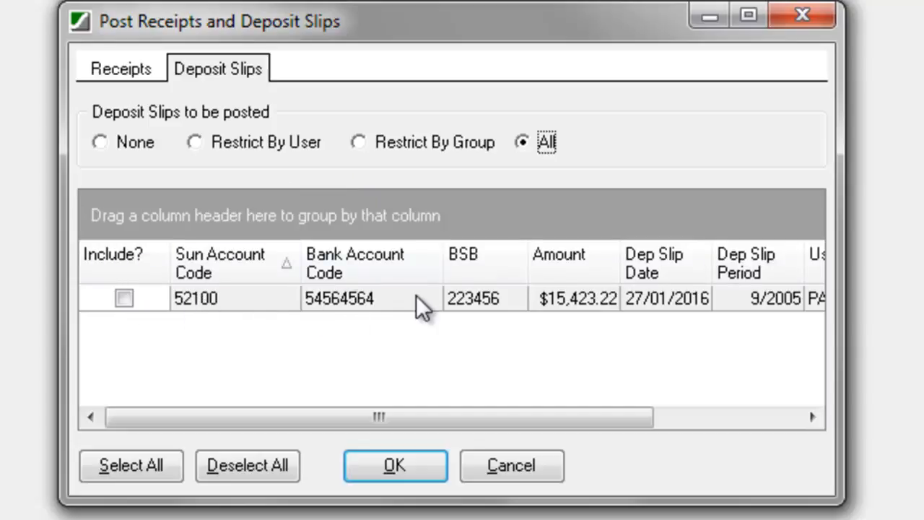
drag(581, 417, 776, 434)
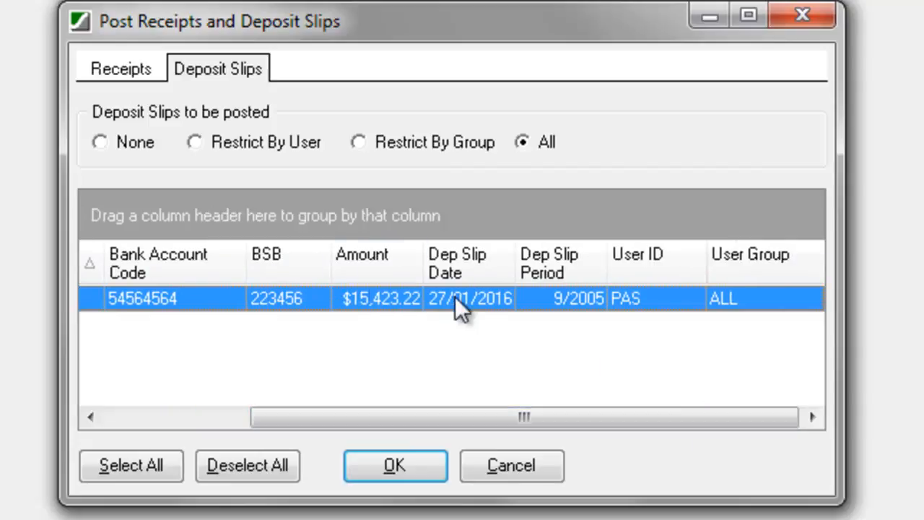
drag(629, 417, 546, 417)
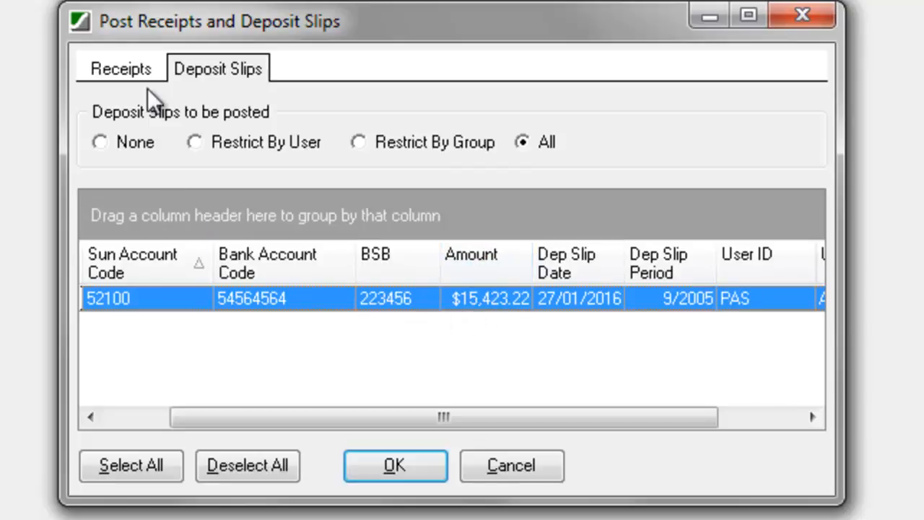
Step: Clear the Receipt Number From value on the Receipts tab
click(110, 65)
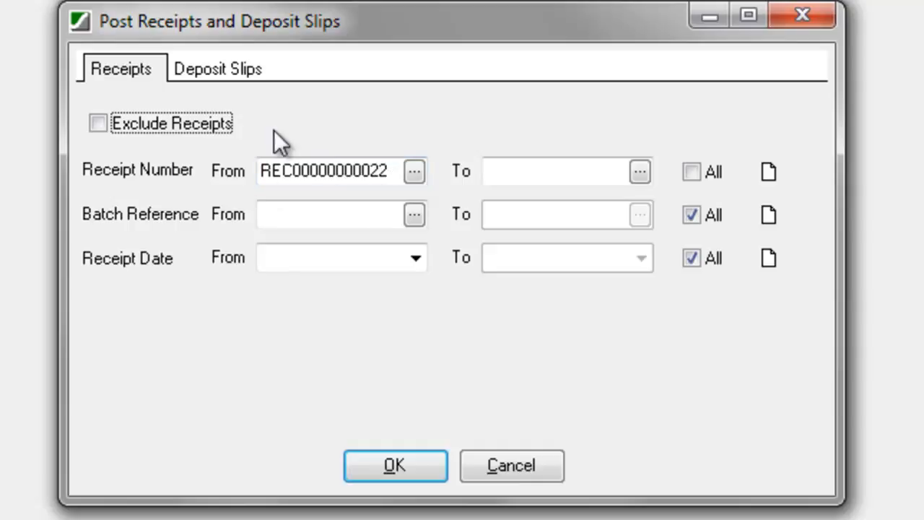
click(406, 171)
key(BackSpace)
key(BackSpace)
key(BackSpace)
key(BackSpace)
key(BackSpace)
key(BackSpace)
key(BackSpace)
key(BackSpace)
key(BackSpace)
key(BackSpace)
key(BackSpace)
key(BackSpace)
key(BackSpace)
key(BackSpace)
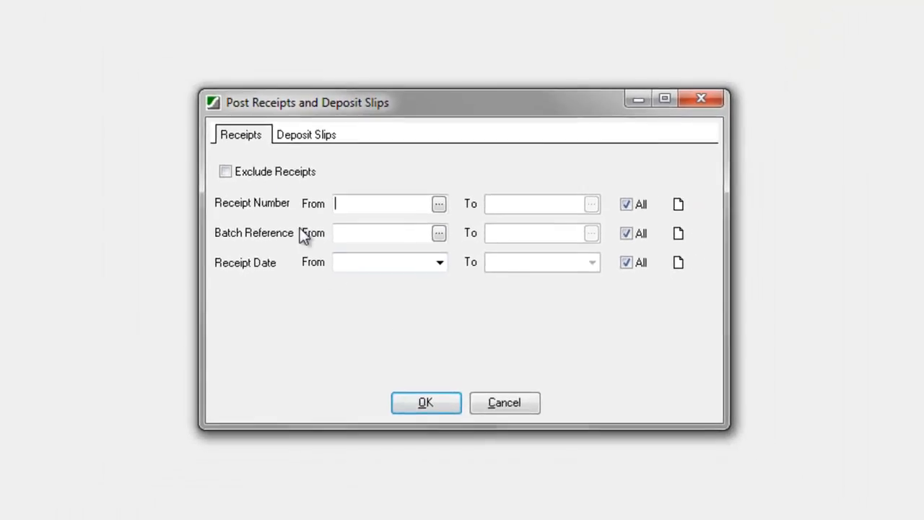
Step: Include the BSB 223456 deposit slip and post it
click(296, 138)
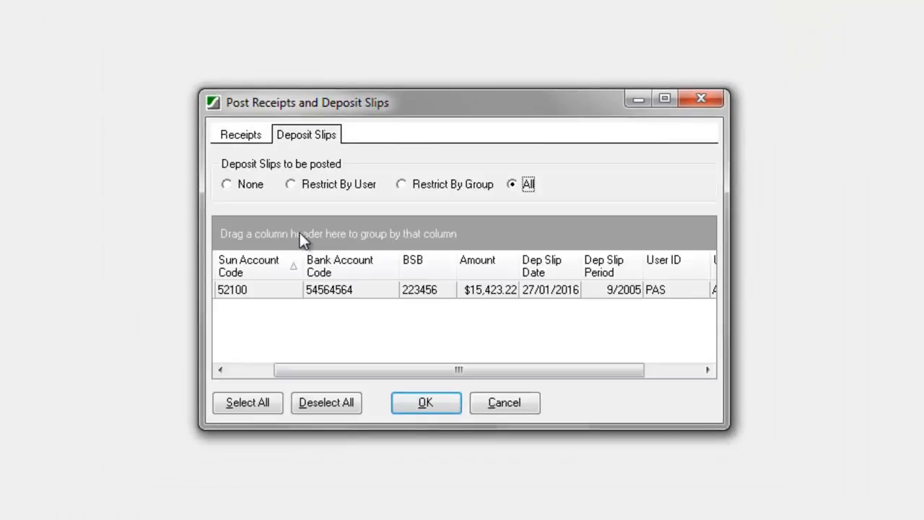
click(235, 371)
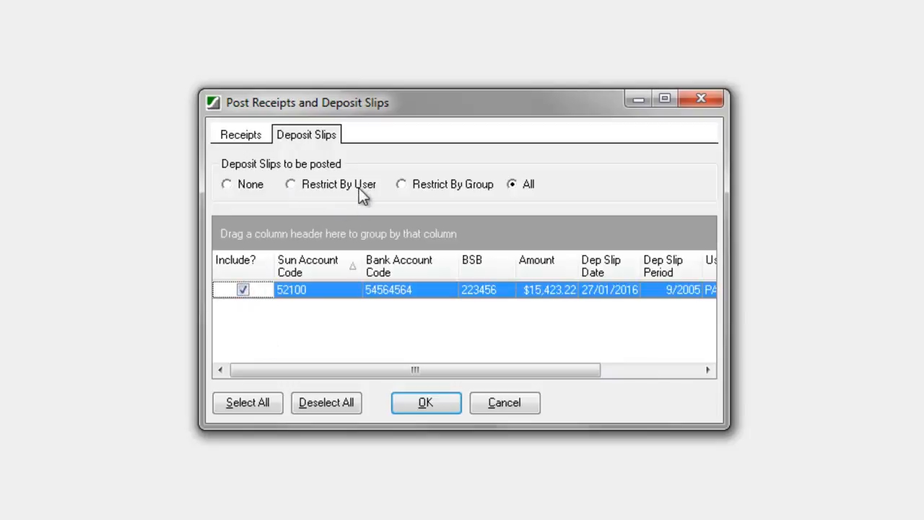
click(408, 401)
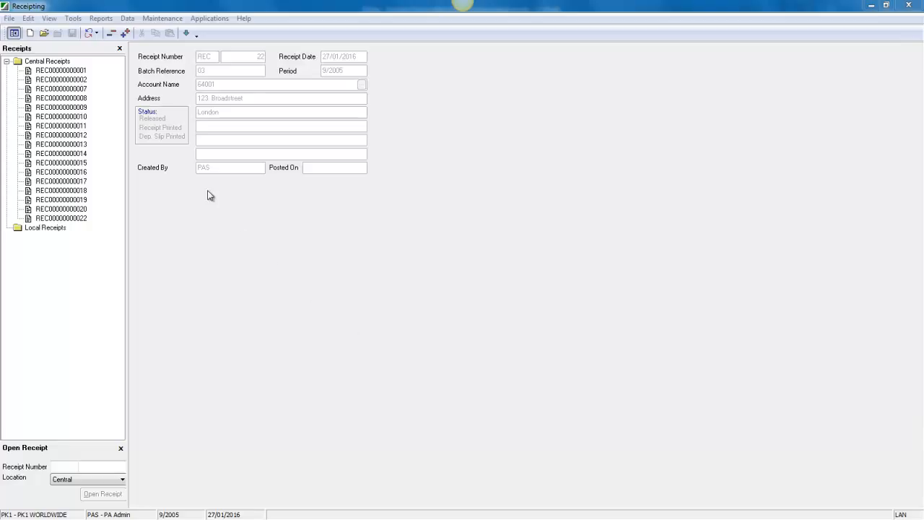
click(105, 19)
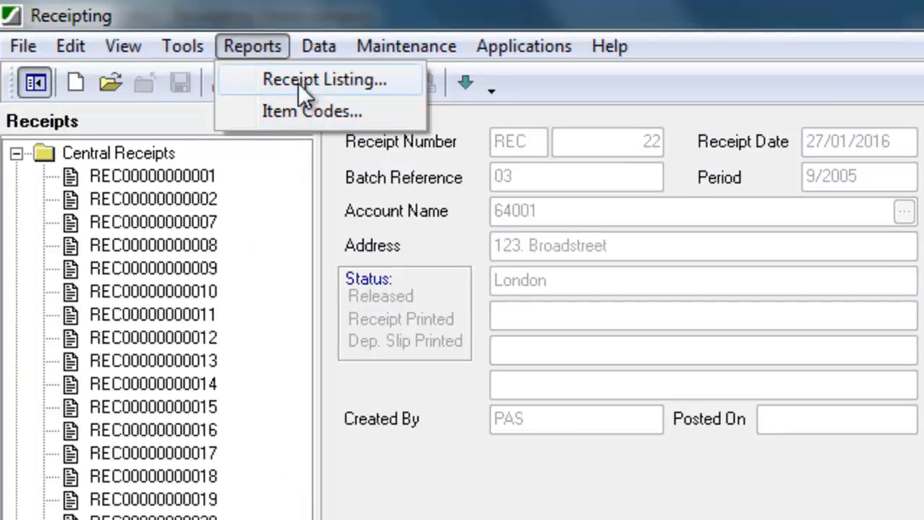
click(299, 110)
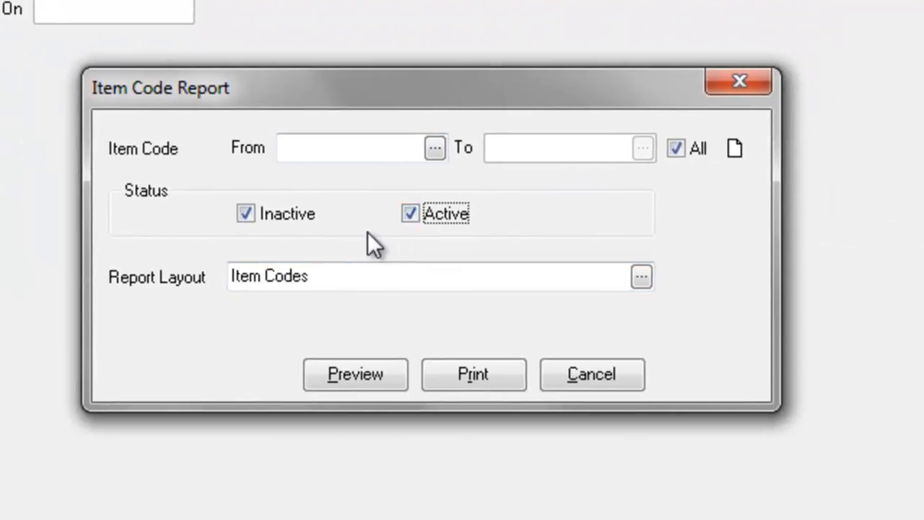
click(345, 379)
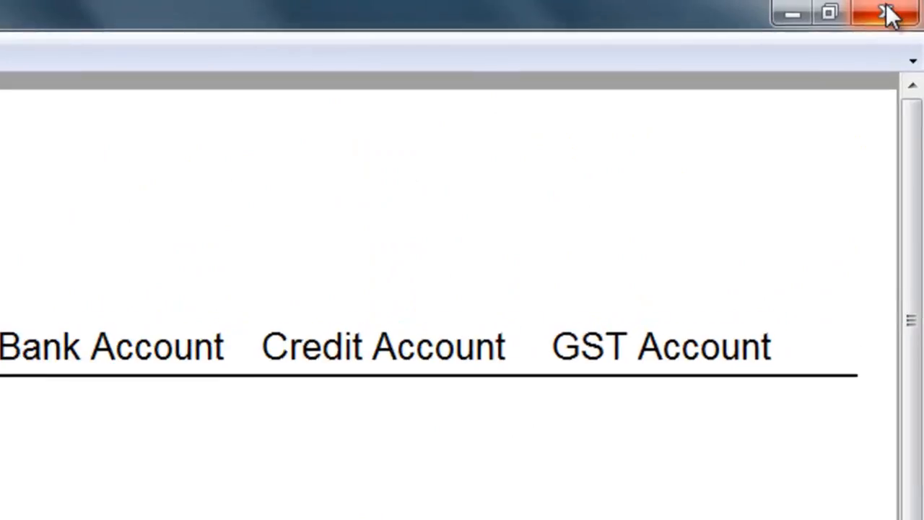
click(887, 10)
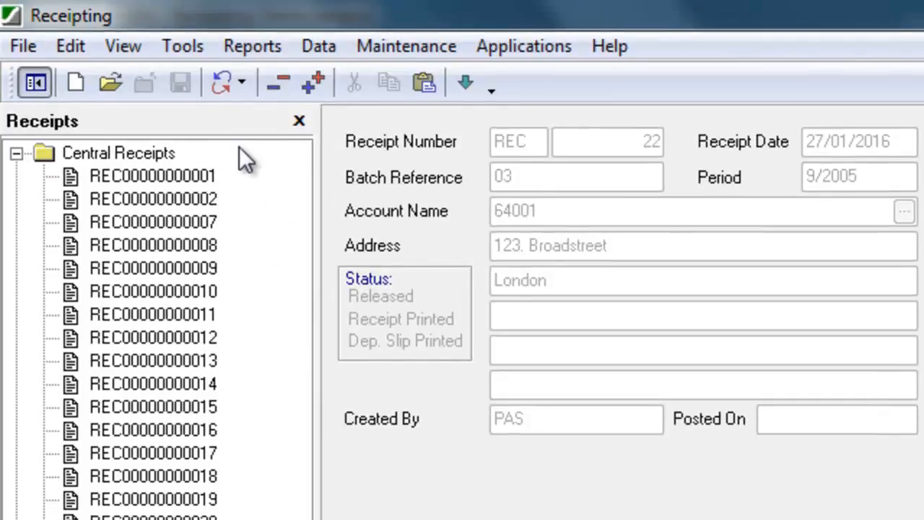
click(176, 48)
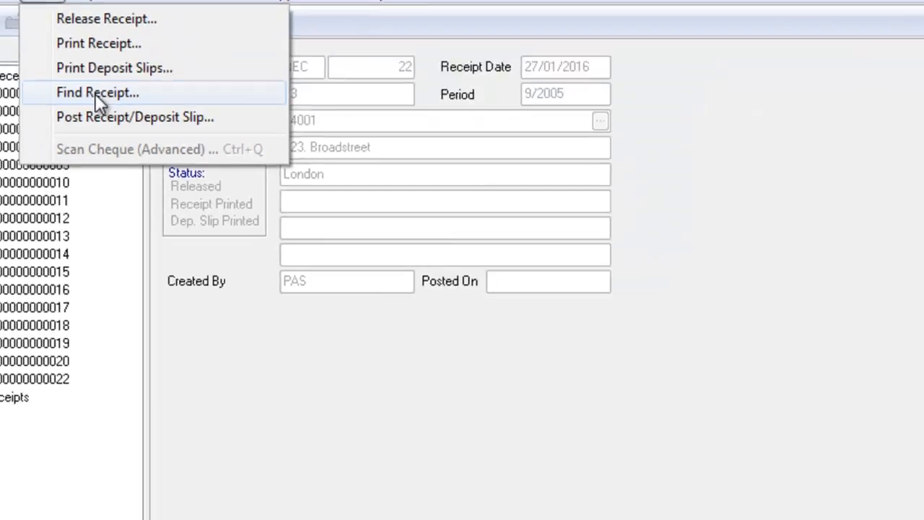
click(251, 177)
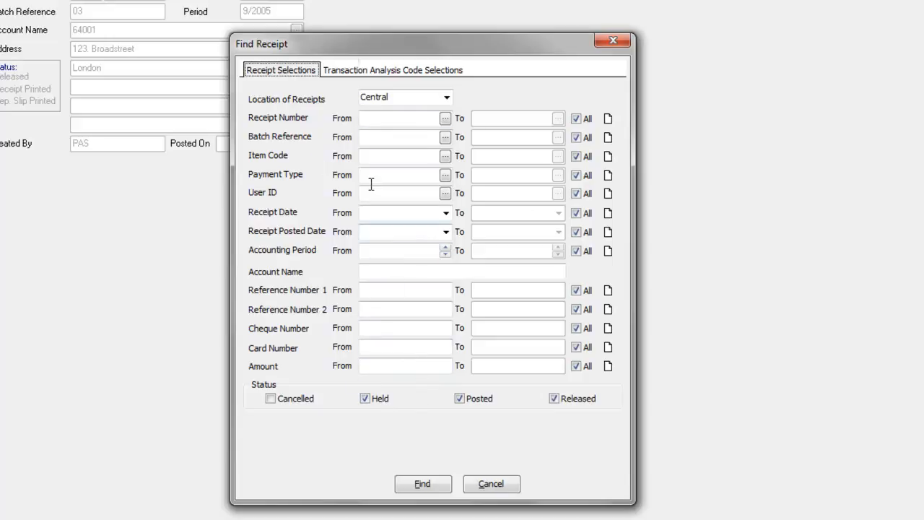
click(363, 72)
click(296, 72)
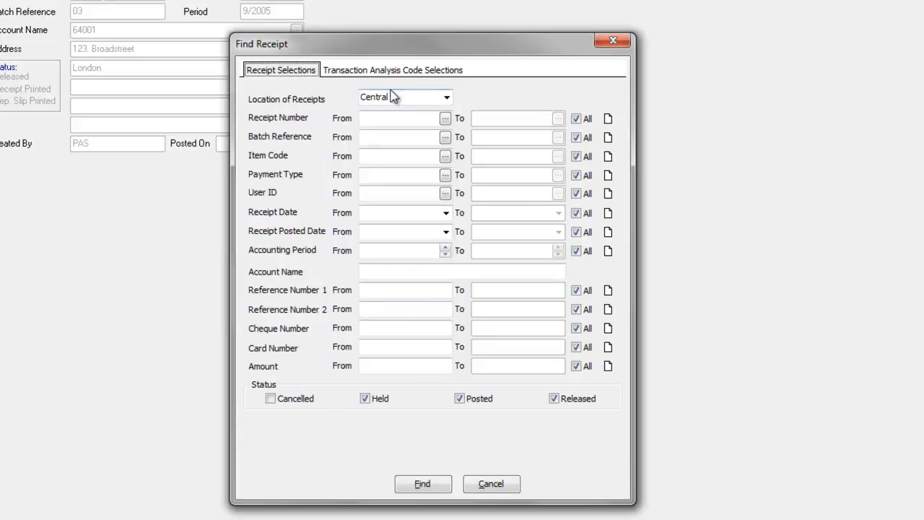
click(423, 485)
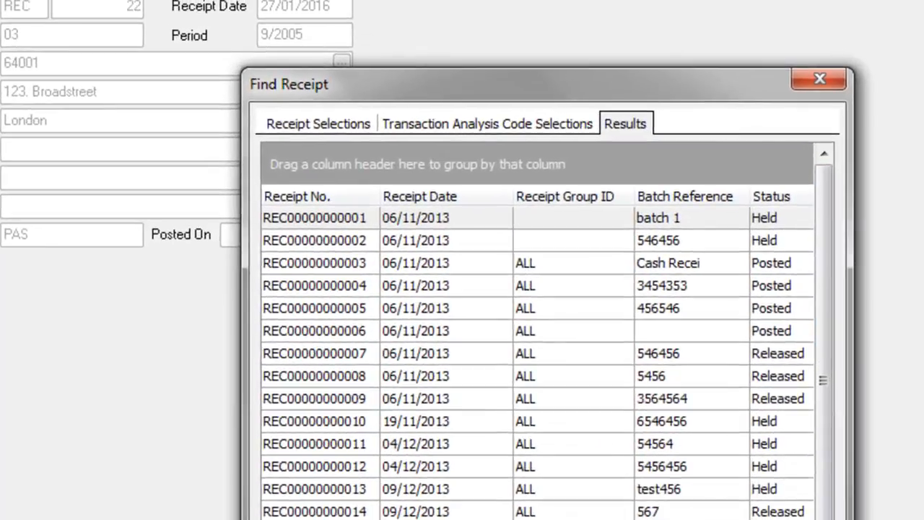
Step: Sort the found receipts by receipt number, then receipt group ID, finally batch reference
mouse_move(375, 519)
mouse_down()
mouse_move(650, 519)
mouse_move(376, 519)
mouse_up()
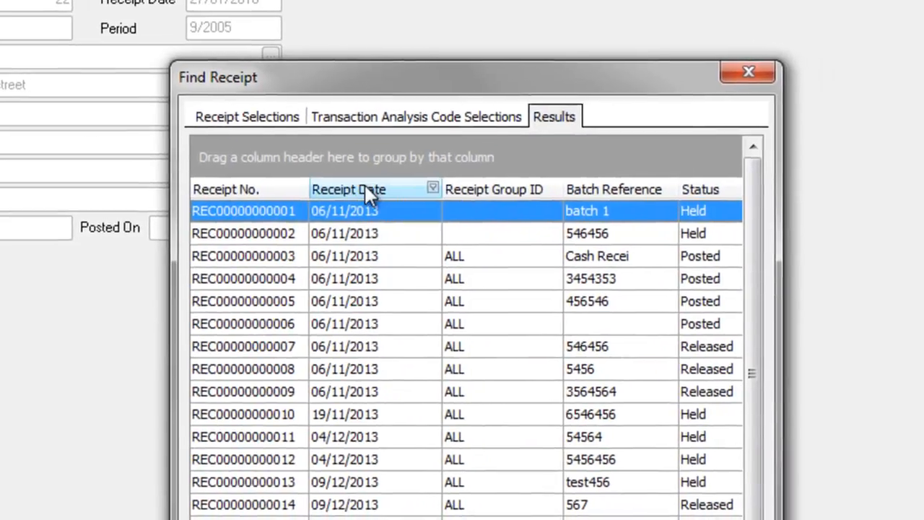
click(272, 190)
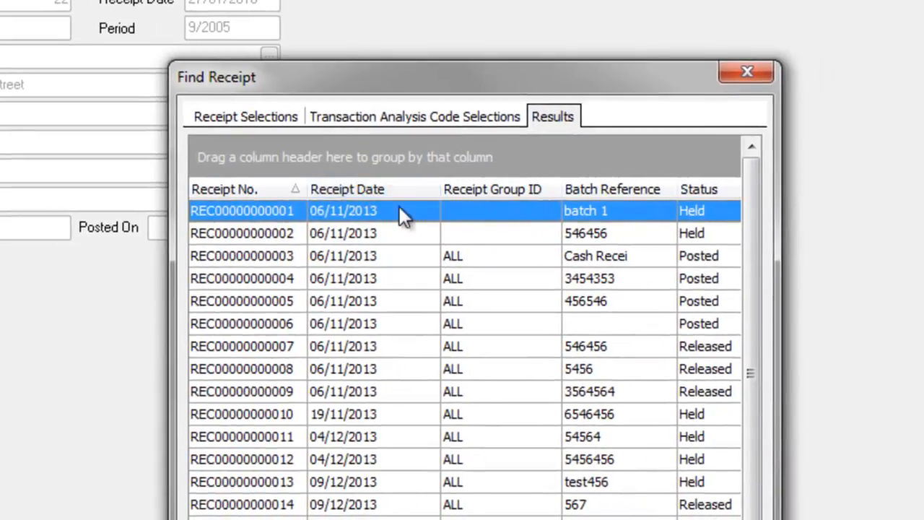
click(528, 189)
click(584, 193)
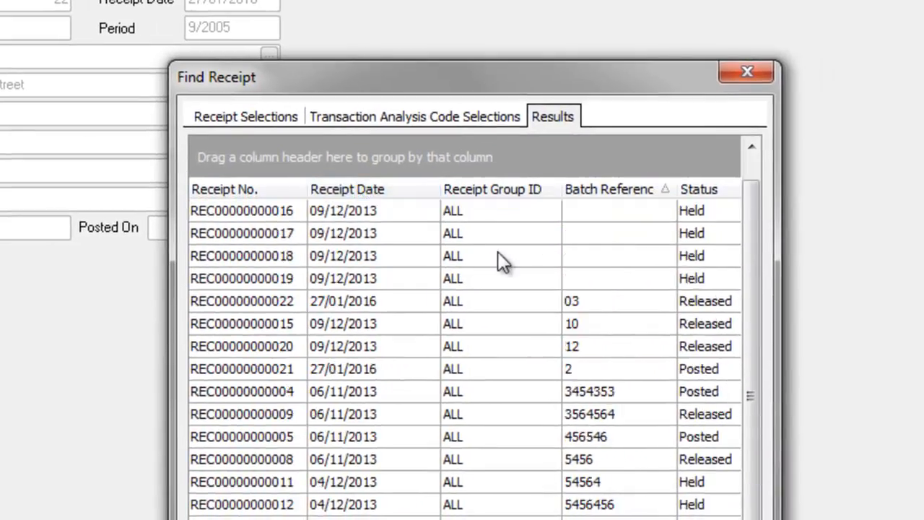
Step: Start a custom Receipt Date filter, check its comparison choices, then cancel it
click(430, 187)
click(404, 224)
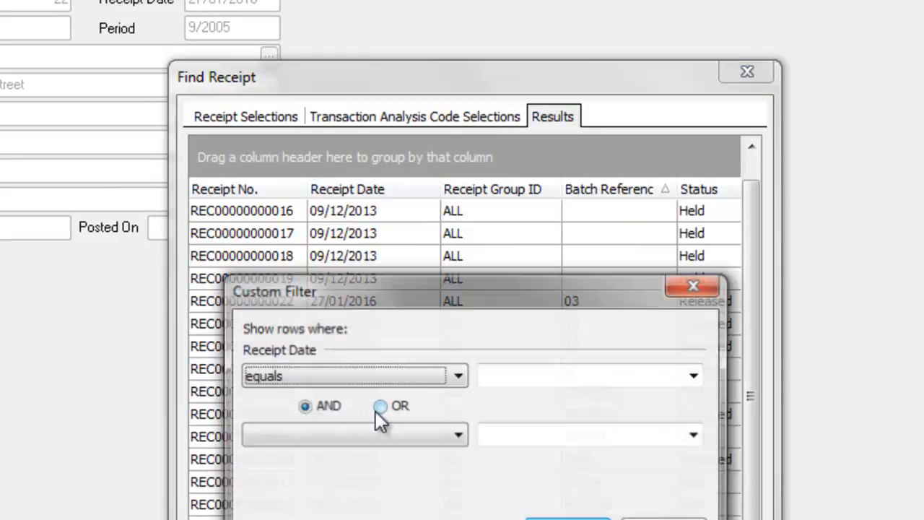
click(407, 373)
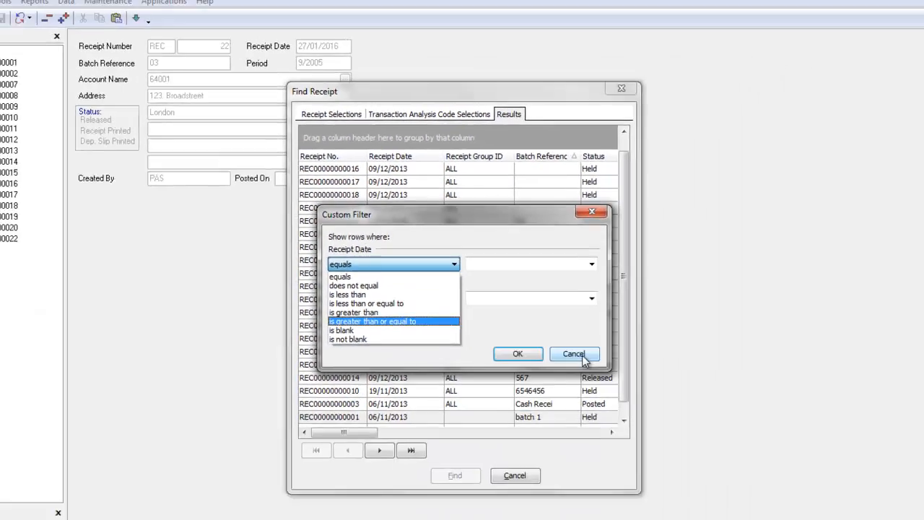
click(582, 355)
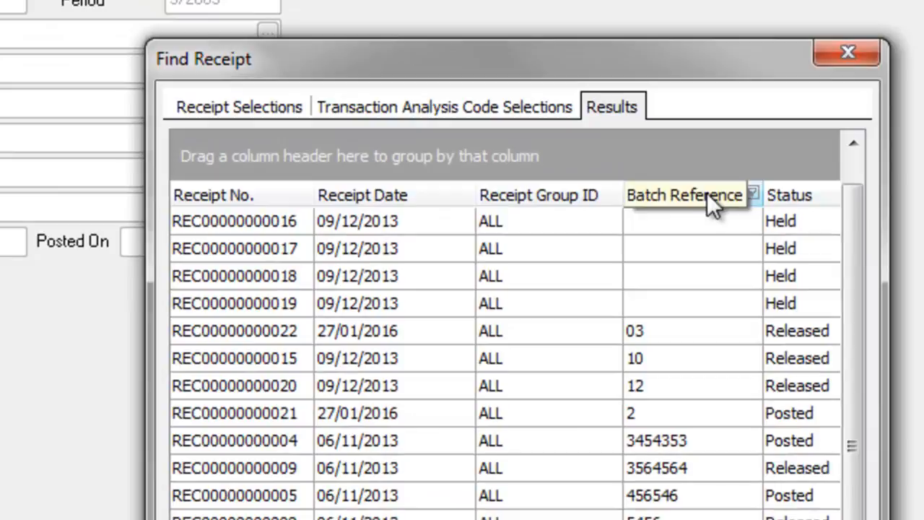
Step: Group the results by batch reference and expand batches 3564564, 456546 and 54564
drag(708, 193, 289, 156)
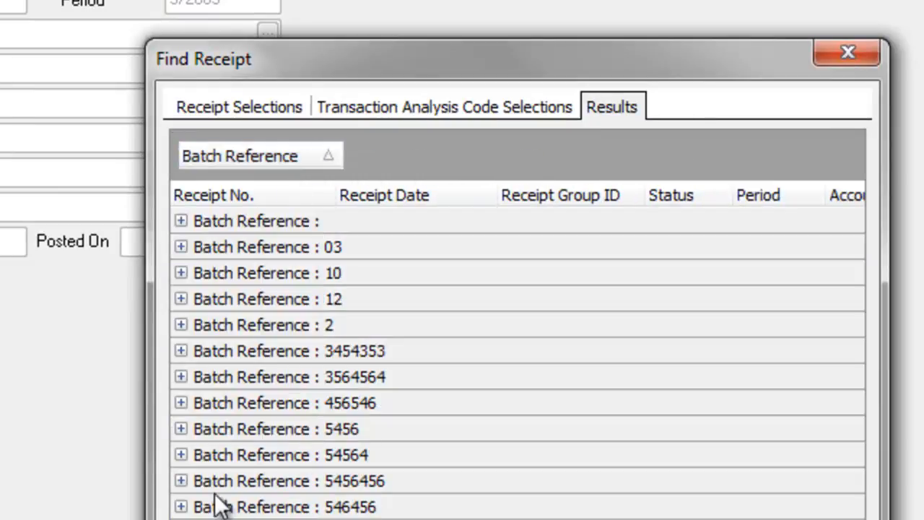
click(180, 377)
click(181, 431)
click(180, 507)
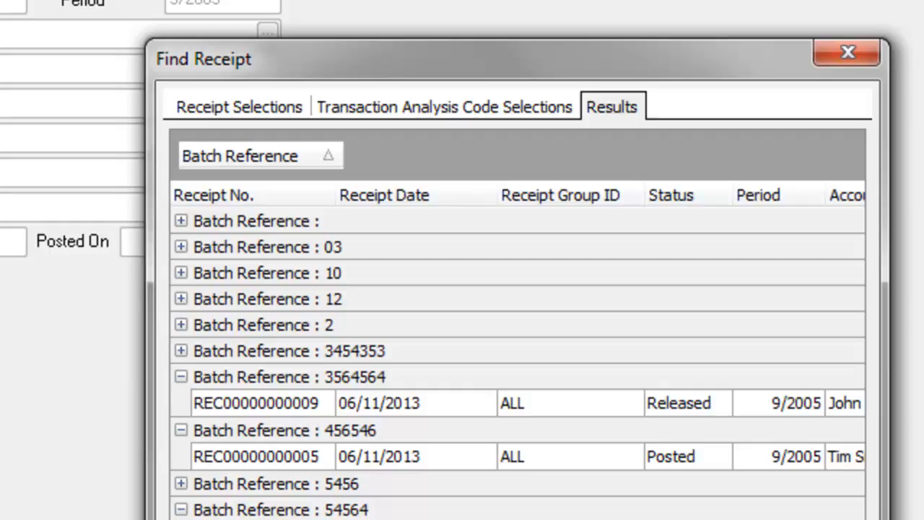
click(437, 395)
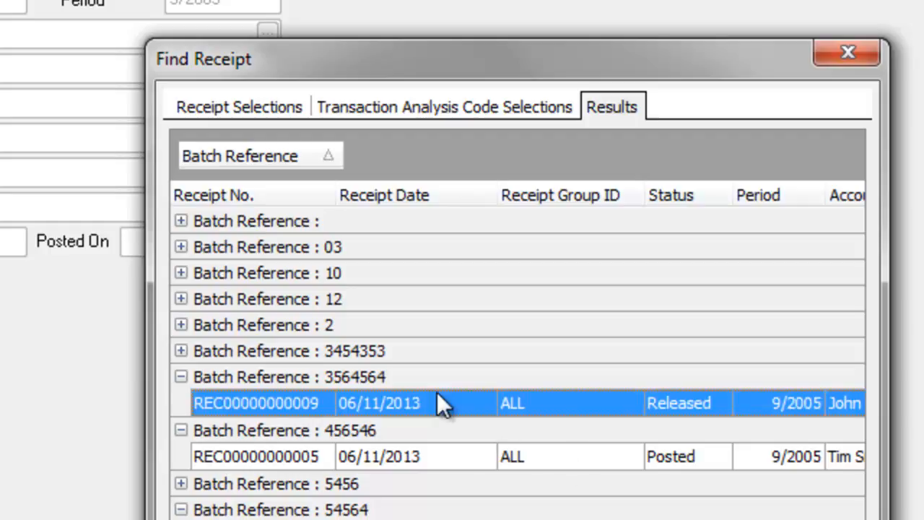
double_click(438, 399)
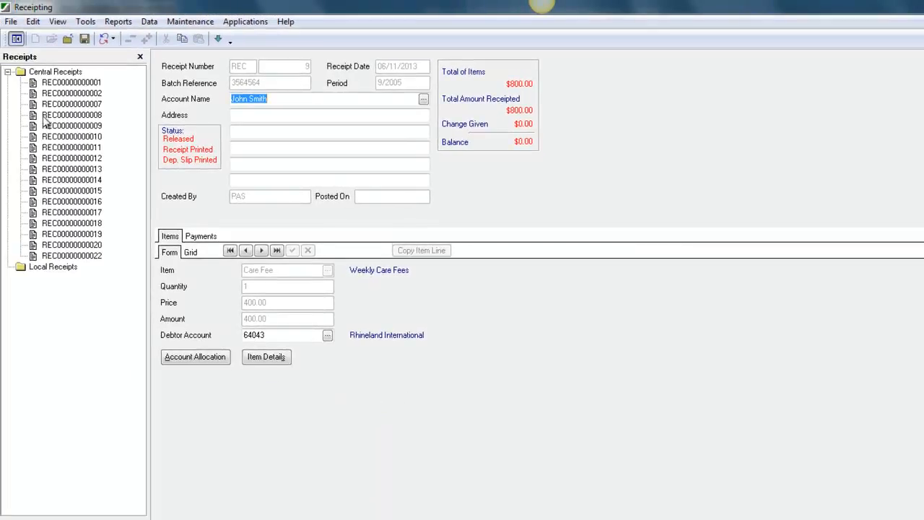
click(72, 84)
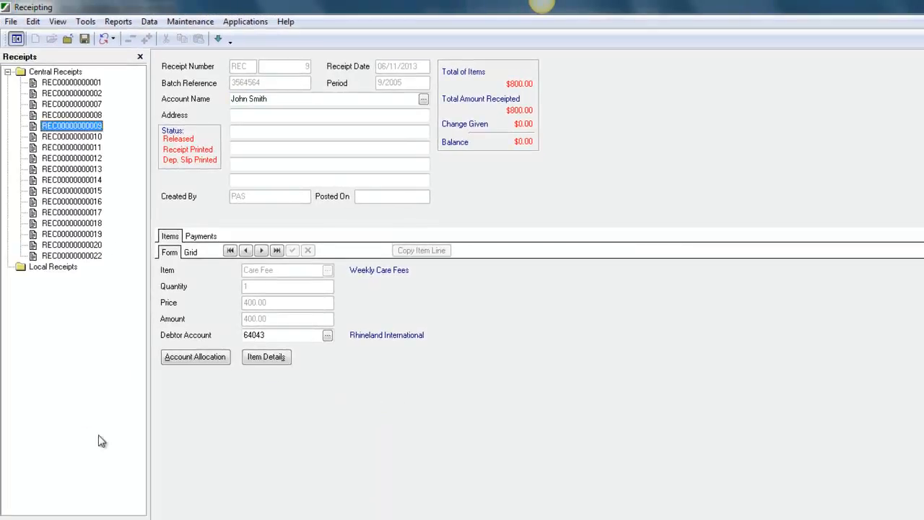